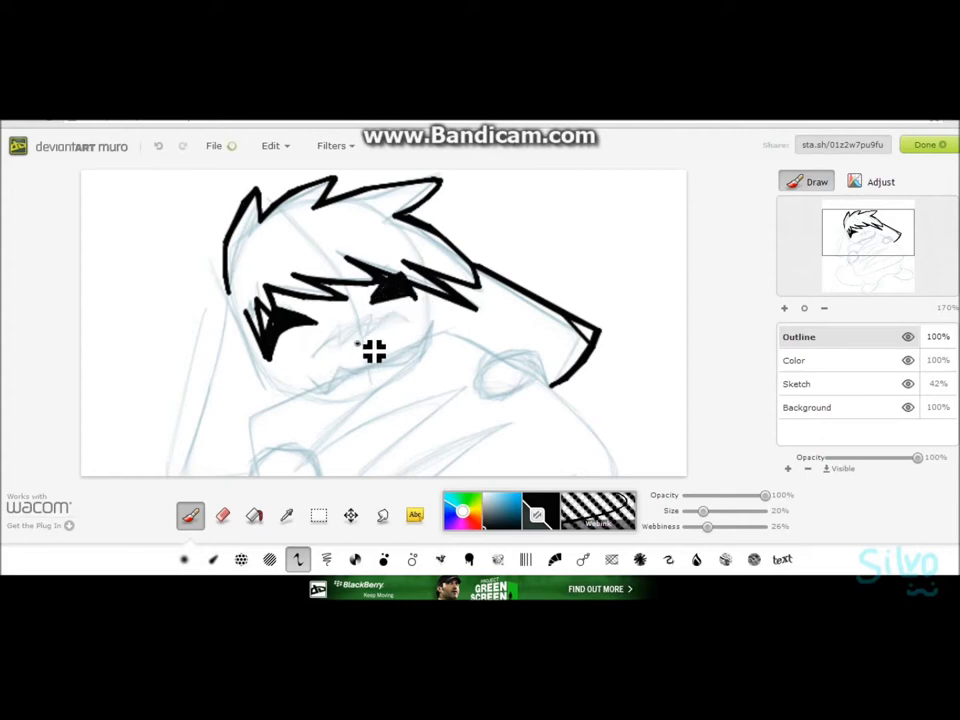
- Outline the lower edge of the face, the cheek fur and the food's upper corner, setting the eraser size to 17%
{"action": "mouse_move", "coordinate": [335, 393]}
{"action": "left_mouse_down"}
{"action": "mouse_move", "coordinate": [403, 374]}
{"action": "mouse_move", "coordinate": [435, 343]}
{"action": "left_mouse_up"}
{"action": "key", "text": "e"}
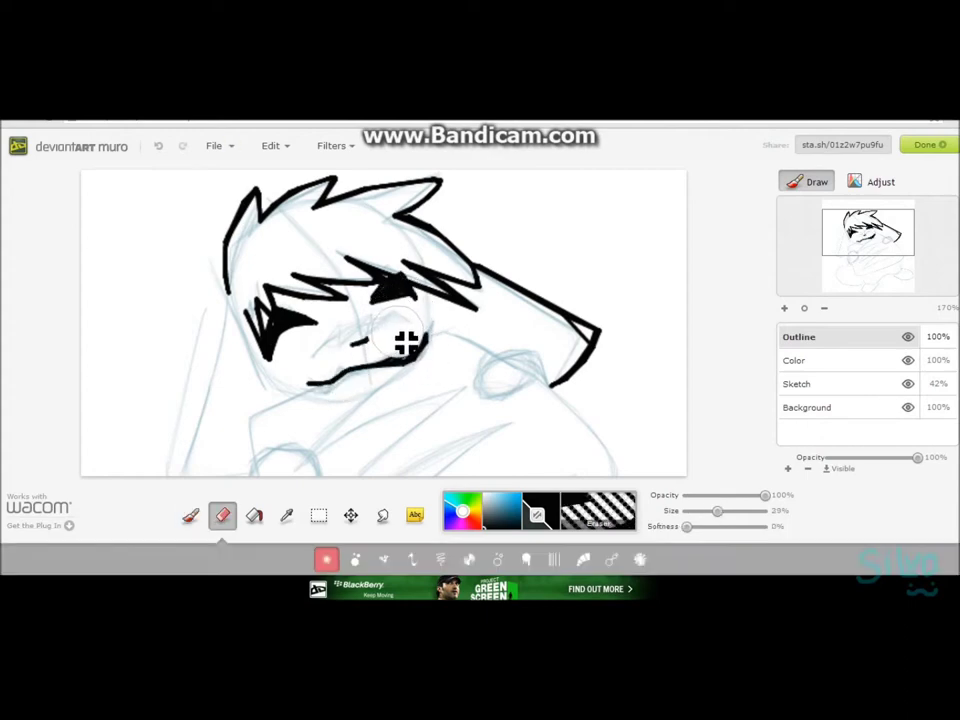
{"action": "left_click_drag", "start_coordinate": [703, 514], "coordinate": [700, 511]}
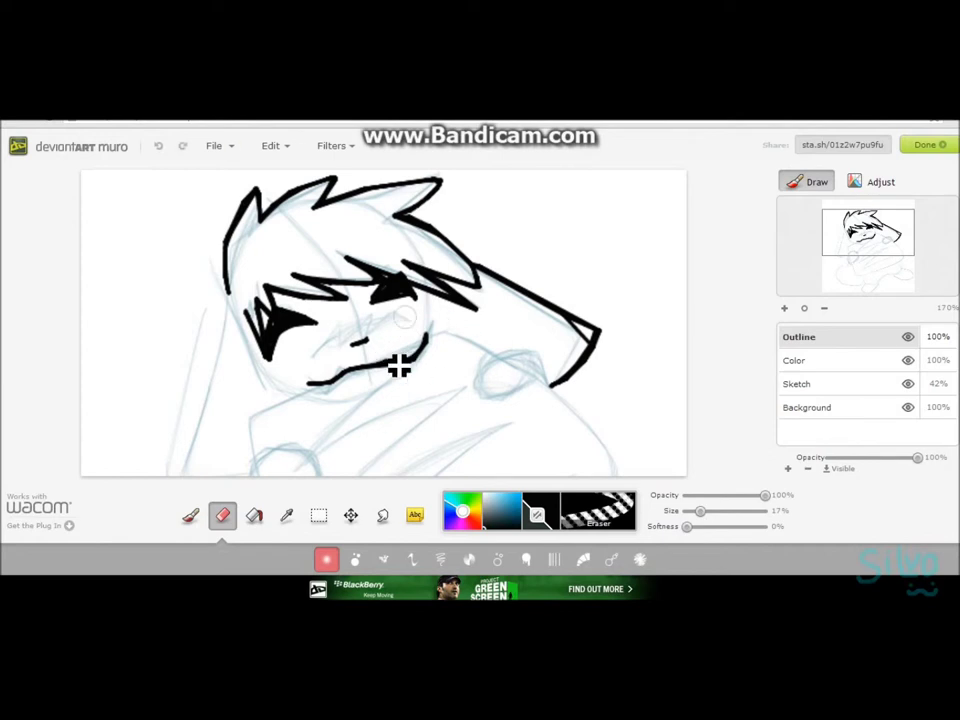
{"action": "key", "text": "b"}
{"action": "mouse_move", "coordinate": [240, 376]}
{"action": "left_mouse_down"}
{"action": "mouse_move", "coordinate": [296, 387]}
{"action": "mouse_move", "coordinate": [274, 443]}
{"action": "left_mouse_up"}
- Outline both round paws and the edges of the food held between them, redrawing the left paw once
{"action": "left_click_drag", "start_coordinate": [897, 240], "coordinate": [897, 257]}
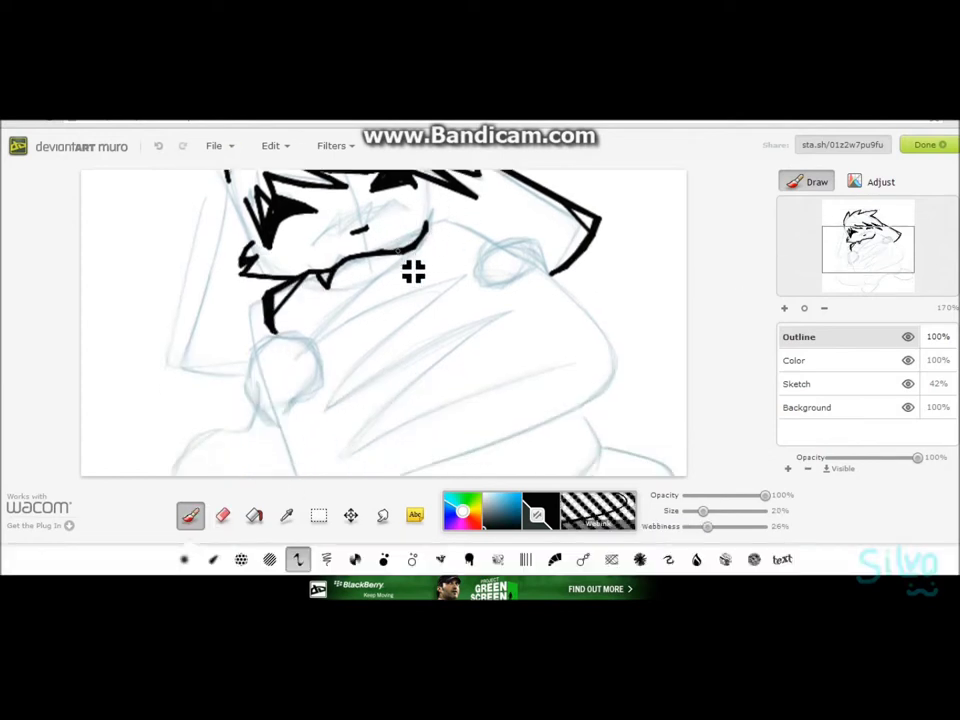
{"action": "mouse_move", "coordinate": [488, 229]}
{"action": "left_mouse_down"}
{"action": "mouse_move", "coordinate": [471, 264]}
{"action": "mouse_move", "coordinate": [522, 278]}
{"action": "left_mouse_up"}
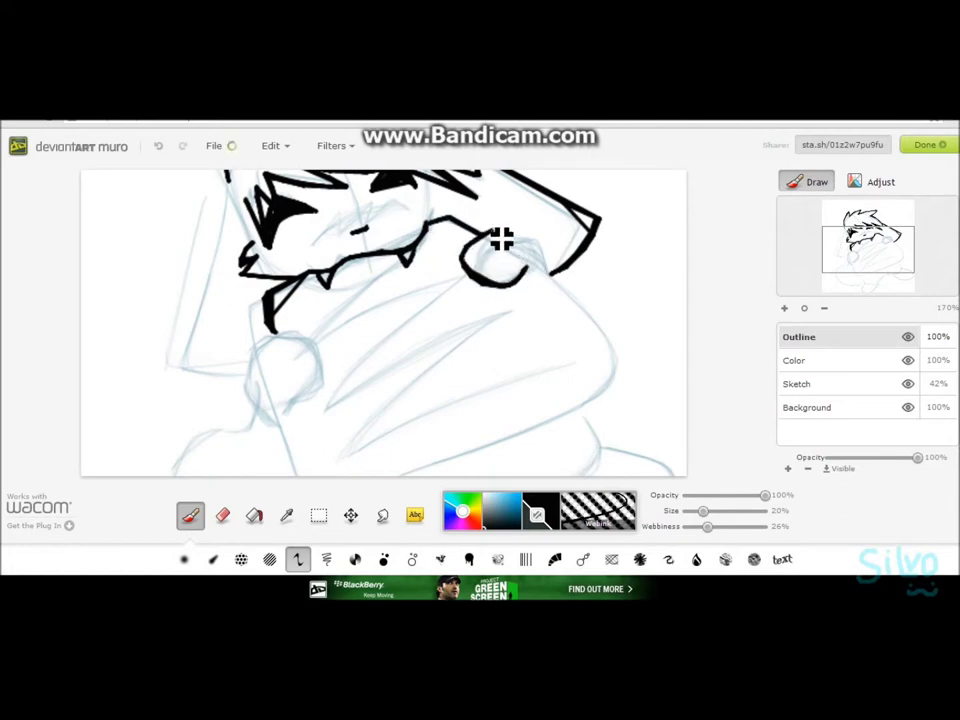
{"action": "mouse_move", "coordinate": [254, 392]}
{"action": "left_mouse_down"}
{"action": "mouse_move", "coordinate": [273, 338]}
{"action": "mouse_move", "coordinate": [296, 398]}
{"action": "mouse_move", "coordinate": [270, 418]}
{"action": "left_mouse_up"}
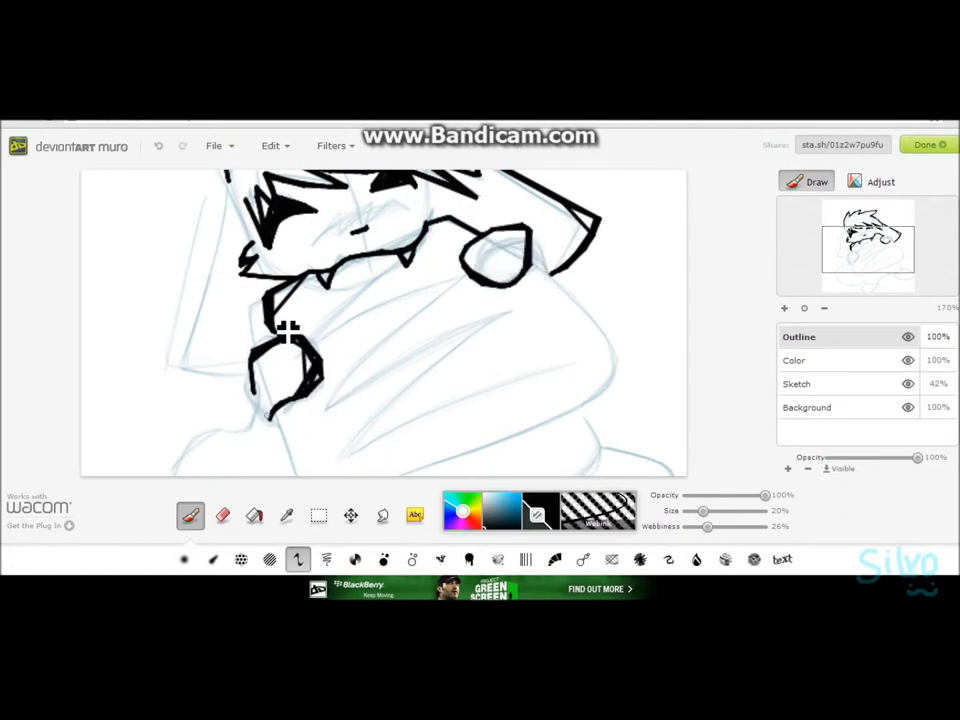
{"action": "key", "text": "ctrl+z"}
{"action": "mouse_move", "coordinate": [532, 267]}
{"action": "left_mouse_down"}
{"action": "mouse_move", "coordinate": [480, 424]}
{"action": "mouse_move", "coordinate": [328, 459]}
{"action": "mouse_move", "coordinate": [306, 430]}
{"action": "mouse_move", "coordinate": [280, 347]}
{"action": "mouse_move", "coordinate": [294, 415]}
{"action": "left_mouse_up"}
{"action": "mouse_move", "coordinate": [268, 336]}
{"action": "left_mouse_down"}
{"action": "mouse_move", "coordinate": [322, 348]}
{"action": "mouse_move", "coordinate": [299, 417]}
{"action": "mouse_move", "coordinate": [276, 348]}
{"action": "mouse_move", "coordinate": [270, 364]}
{"action": "mouse_move", "coordinate": [300, 408]}
{"action": "left_mouse_up"}
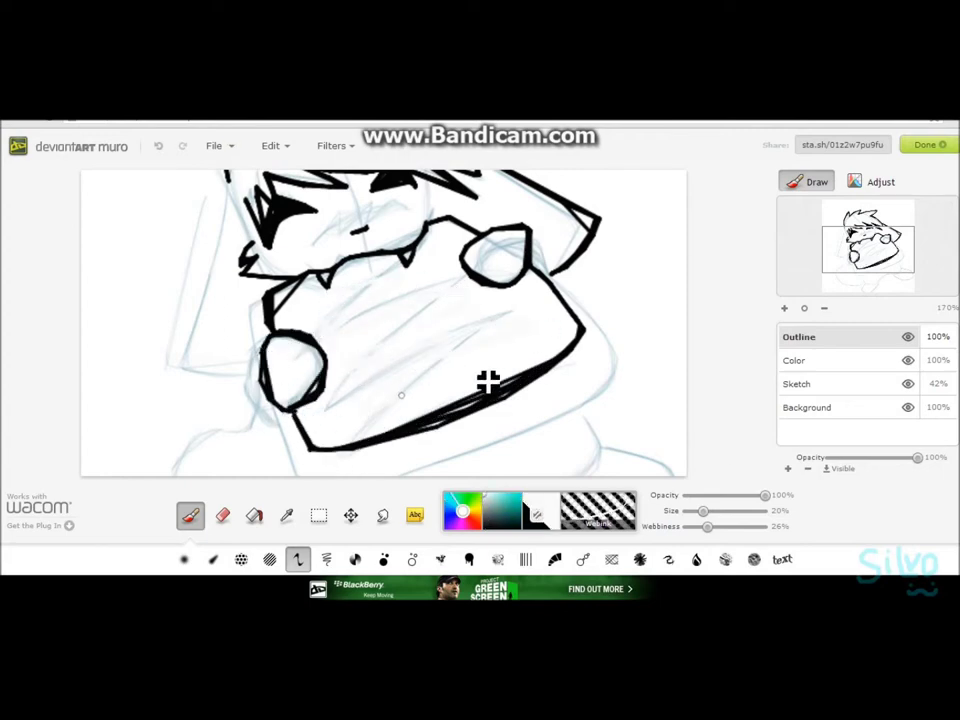
- Outline the hanging left ear, the lower body, the legs and the feet in black, tidying the leg line with the eraser
{"action": "left_click", "coordinate": [539, 515]}
{"action": "mouse_move", "coordinate": [229, 178]}
{"action": "left_mouse_down"}
{"action": "mouse_move", "coordinate": [242, 381]}
{"action": "mouse_move", "coordinate": [262, 367]}
{"action": "left_mouse_up"}
{"action": "left_click_drag", "start_coordinate": [882, 272], "coordinate": [868, 293]}
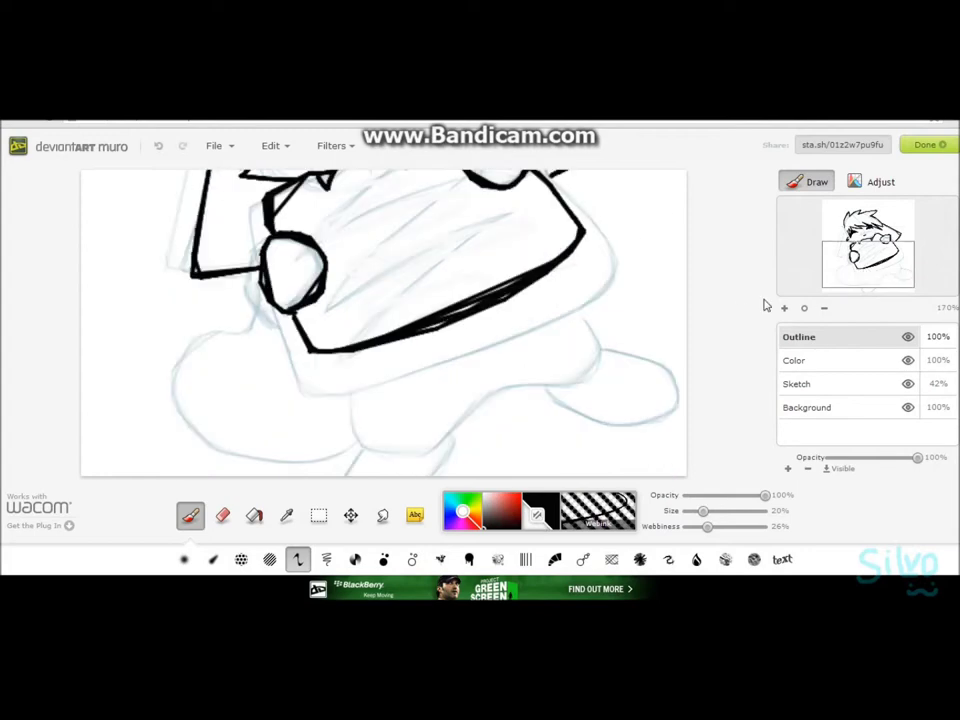
{"action": "left_click_drag", "start_coordinate": [348, 328], "coordinate": [385, 429]}
{"action": "mouse_move", "coordinate": [565, 238]}
{"action": "left_mouse_down"}
{"action": "mouse_move", "coordinate": [623, 335]}
{"action": "mouse_move", "coordinate": [481, 401]}
{"action": "mouse_move", "coordinate": [435, 428]}
{"action": "left_mouse_up"}
{"action": "mouse_move", "coordinate": [347, 377]}
{"action": "left_mouse_down"}
{"action": "mouse_move", "coordinate": [280, 345]}
{"action": "mouse_move", "coordinate": [307, 313]}
{"action": "left_mouse_up"}
{"action": "mouse_move", "coordinate": [549, 371]}
{"action": "left_mouse_down"}
{"action": "mouse_move", "coordinate": [589, 407]}
{"action": "mouse_move", "coordinate": [682, 380]}
{"action": "mouse_move", "coordinate": [623, 342]}
{"action": "left_mouse_up"}
{"action": "key", "text": "e"}
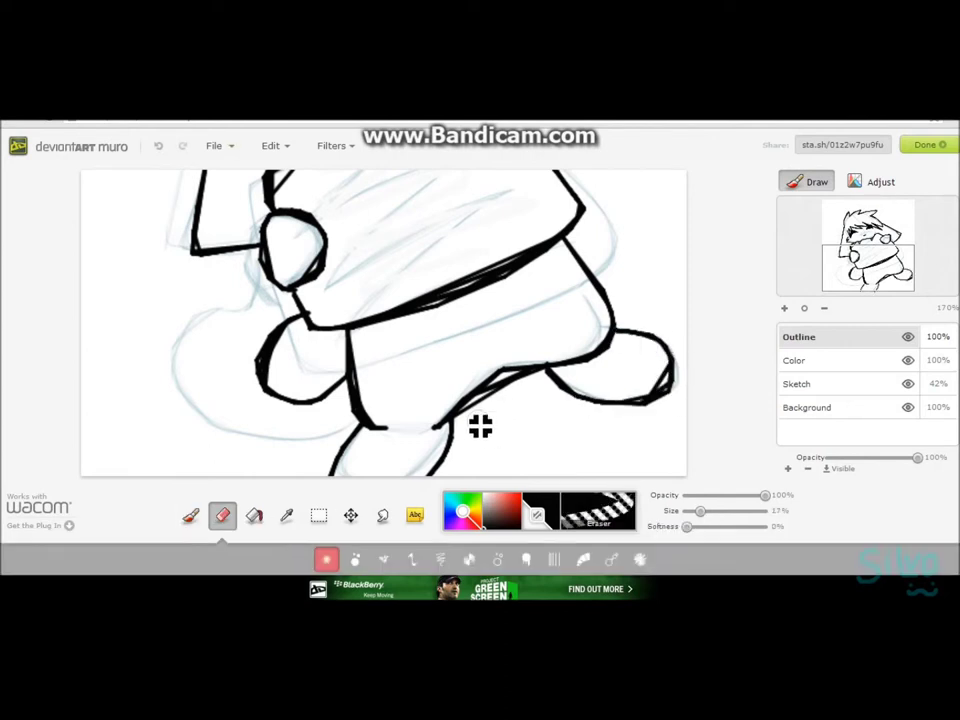
- Redraw the curled tail with a larger outer curve and a small inner loop, erasing the old inner line
{"action": "left_click", "coordinate": [190, 516]}
{"action": "mouse_move", "coordinate": [358, 419]}
{"action": "left_mouse_down"}
{"action": "mouse_move", "coordinate": [275, 453]}
{"action": "mouse_move", "coordinate": [231, 356]}
{"action": "mouse_move", "coordinate": [293, 296]}
{"action": "left_mouse_up"}
{"action": "left_click_drag", "start_coordinate": [320, 398], "coordinate": [317, 331]}
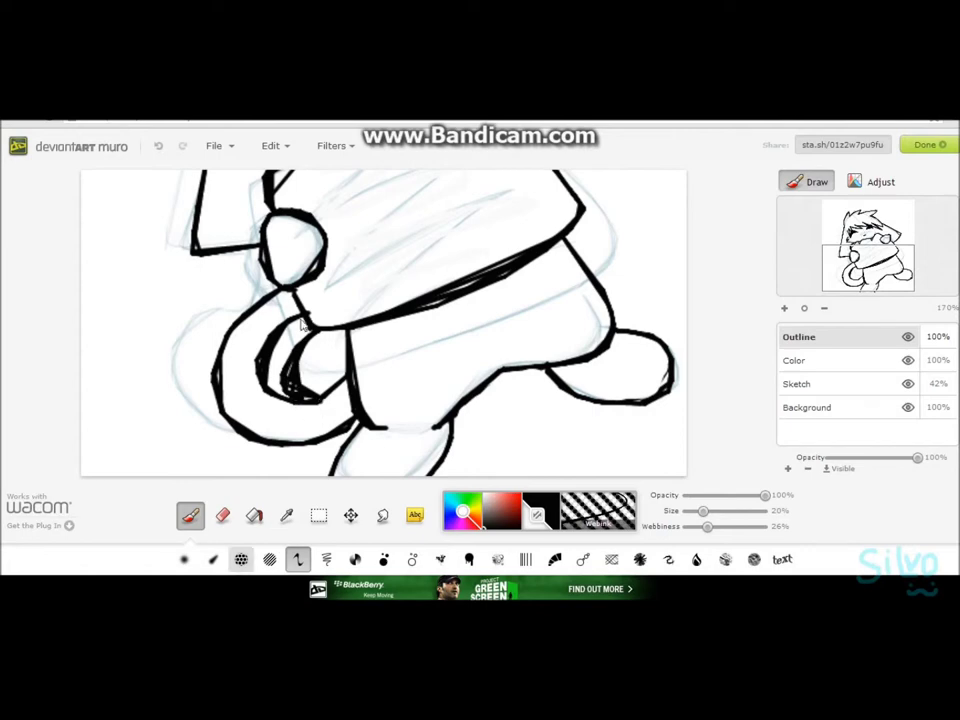
{"action": "key", "text": "e"}
{"action": "mouse_move", "coordinate": [274, 368]}
{"action": "left_mouse_down"}
{"action": "mouse_move", "coordinate": [330, 425]}
{"action": "mouse_move", "coordinate": [285, 405]}
{"action": "mouse_move", "coordinate": [303, 344]}
{"action": "mouse_move", "coordinate": [291, 393]}
{"action": "mouse_move", "coordinate": [333, 414]}
{"action": "left_mouse_up"}
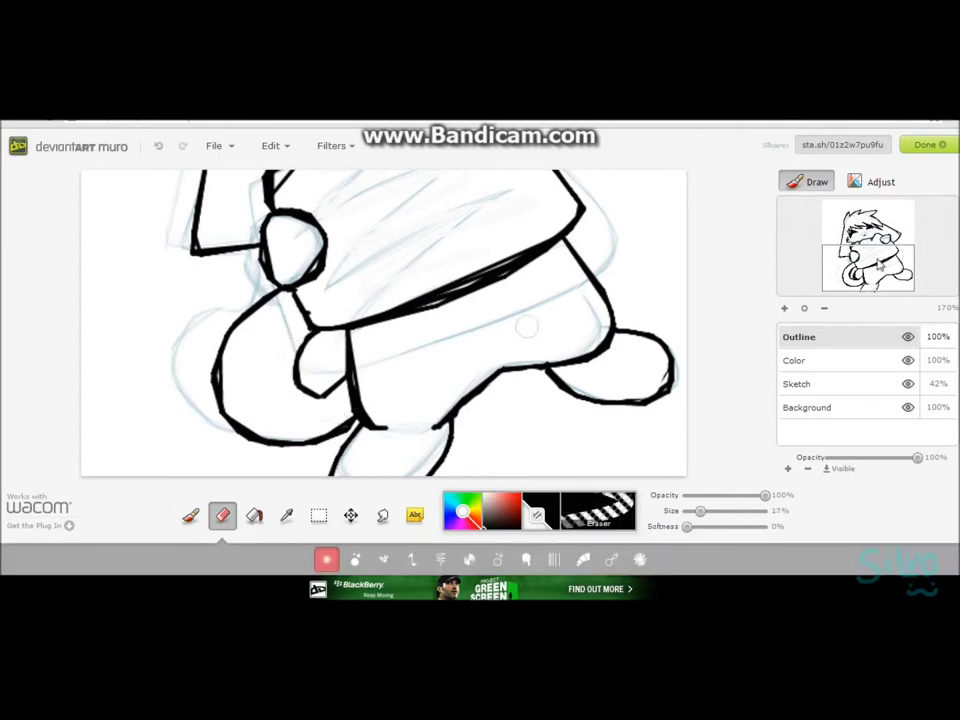
- Add a light red blush across the cheeks at 61% opacity, with zigzag Webink lines and soft Basic brush shading
{"action": "left_click_drag", "start_coordinate": [868, 262], "coordinate": [868, 240]}
{"action": "left_click", "coordinate": [190, 516]}
{"action": "left_click_drag", "start_coordinate": [316, 299], "coordinate": [350, 281]}
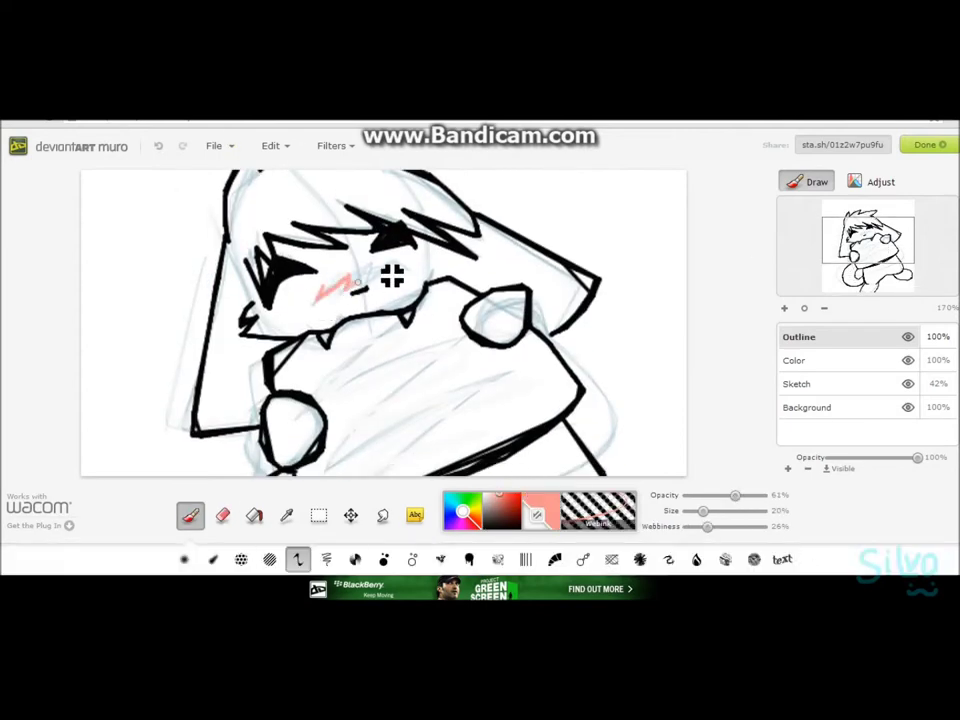
{"action": "left_click_drag", "start_coordinate": [414, 274], "coordinate": [408, 264]}
{"action": "left_click", "coordinate": [184, 559]}
{"action": "mouse_move", "coordinate": [300, 300]}
{"action": "left_mouse_down"}
{"action": "mouse_move", "coordinate": [331, 305]}
{"action": "mouse_move", "coordinate": [403, 280]}
{"action": "mouse_move", "coordinate": [321, 313]}
{"action": "mouse_move", "coordinate": [405, 270]}
{"action": "left_mouse_up"}
- Draw a light red heart beside the head with the Webink brush
{"action": "left_click", "coordinate": [298, 559]}
{"action": "left_click_drag", "start_coordinate": [887, 222], "coordinate": [887, 204]}
{"action": "mouse_move", "coordinate": [504, 249]}
{"action": "left_mouse_down"}
{"action": "mouse_move", "coordinate": [576, 281]}
{"action": "mouse_move", "coordinate": [514, 266]}
{"action": "mouse_move", "coordinate": [575, 283]}
{"action": "left_mouse_up"}
- Delete the Sketch layer and erase the white fill of the Background layer to transparency
{"action": "left_click_drag", "start_coordinate": [882, 243], "coordinate": [882, 267]}
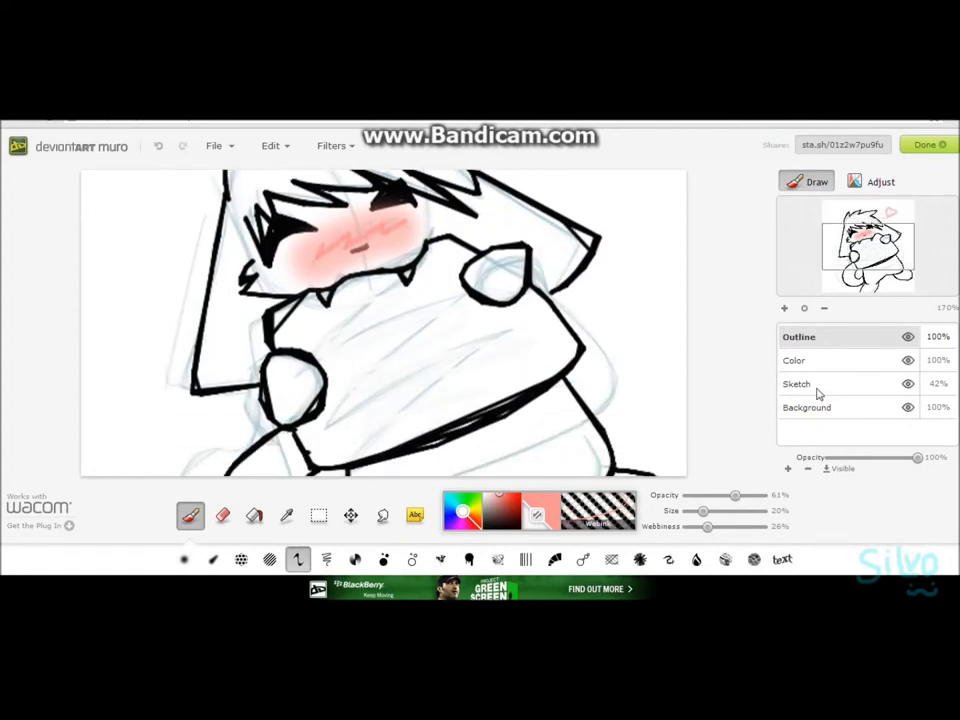
{"action": "left_click", "coordinate": [796, 383]}
{"action": "left_click", "coordinate": [808, 468]}
{"action": "left_click", "coordinate": [222, 515]}
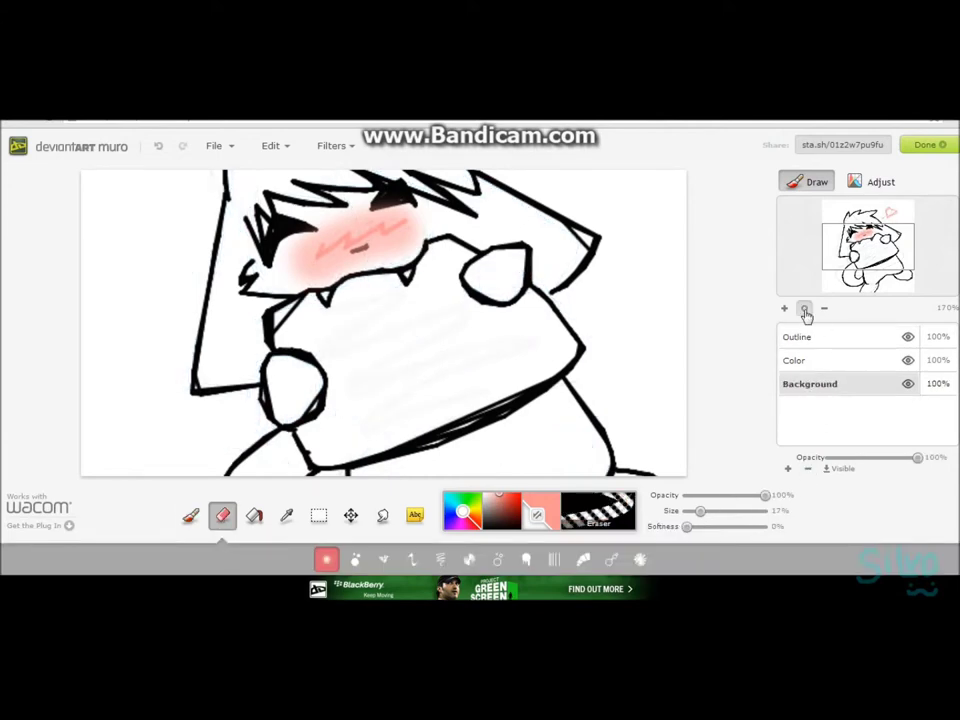
{"action": "left_click", "coordinate": [804, 309]}
{"action": "left_click_drag", "start_coordinate": [246, 199], "coordinate": [381, 236]}
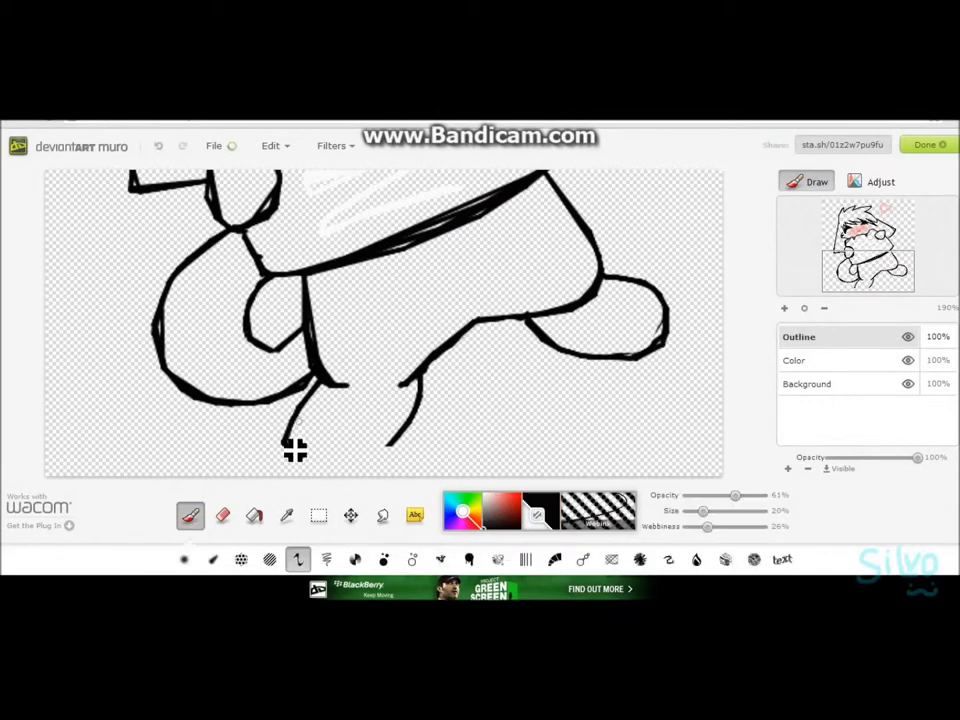
- Close the bottom of the lower foot's outline in black, raising the brush opacity to 100% and undoing faulty strokes
{"action": "mouse_move", "coordinate": [295, 450]}
{"action": "left_mouse_down"}
{"action": "mouse_move", "coordinate": [361, 470]}
{"action": "mouse_move", "coordinate": [403, 454]}
{"action": "left_mouse_up"}
{"action": "left_click_drag", "start_coordinate": [735, 496], "coordinate": [770, 498]}
{"action": "key", "text": "ctrl+z"}
{"action": "mouse_move", "coordinate": [294, 454]}
{"action": "left_mouse_down"}
{"action": "mouse_move", "coordinate": [401, 454]}
{"action": "mouse_move", "coordinate": [286, 443]}
{"action": "left_mouse_up"}
{"action": "key", "text": "ctrl+z"}
- Add short finger lines to both paws and outline the large round shape behind the body on the Outline layer
{"action": "left_click_drag", "start_coordinate": [868, 271], "coordinate": [868, 232]}
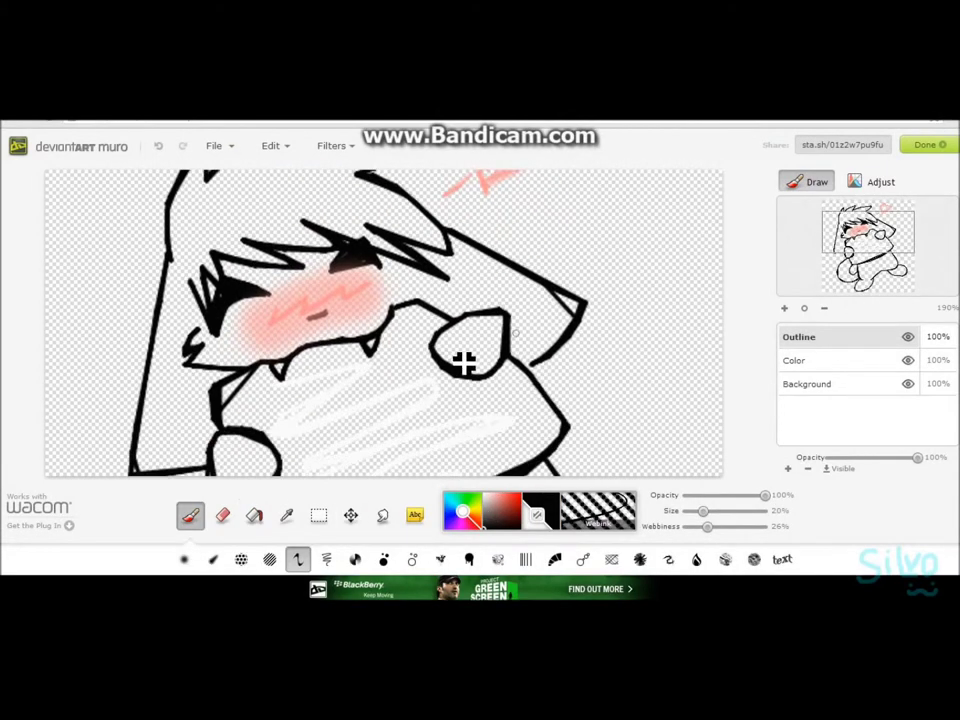
{"action": "scroll", "coordinate": [279, 435], "scroll_direction": "down", "scroll_amount": 2}
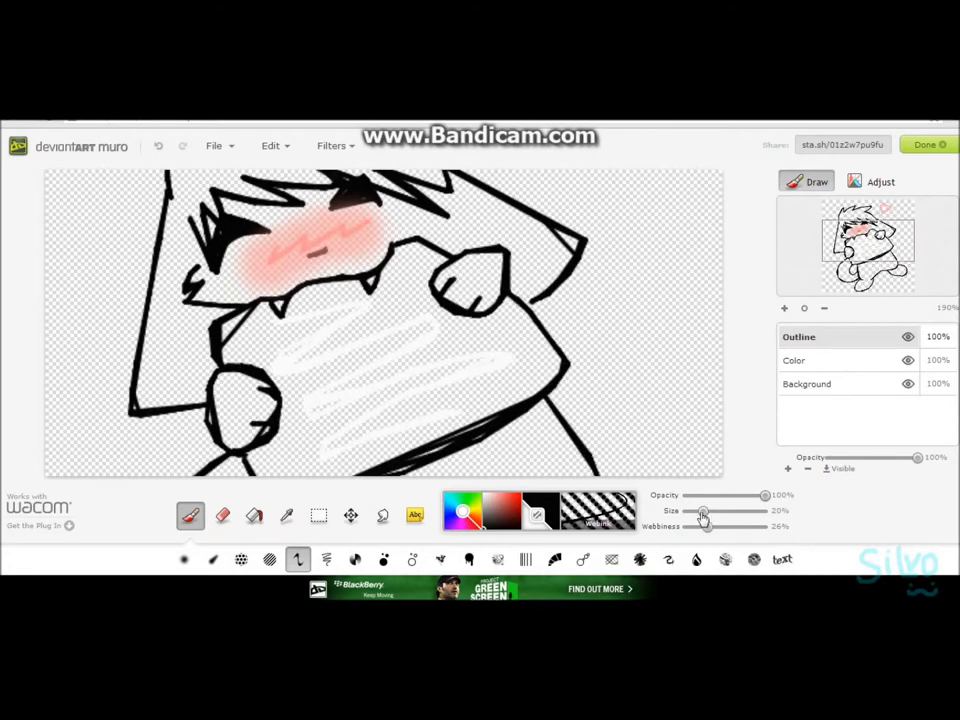
{"action": "scroll", "coordinate": [585, 255], "scroll_direction": "down", "scroll_amount": 2}
- On the Color layer, paint the whole character grey and the face and belly area red with the Basic brush at 0% softness
{"action": "left_click", "coordinate": [808, 361]}
{"action": "left_click", "coordinate": [537, 515]}
{"action": "left_click", "coordinate": [184, 559]}
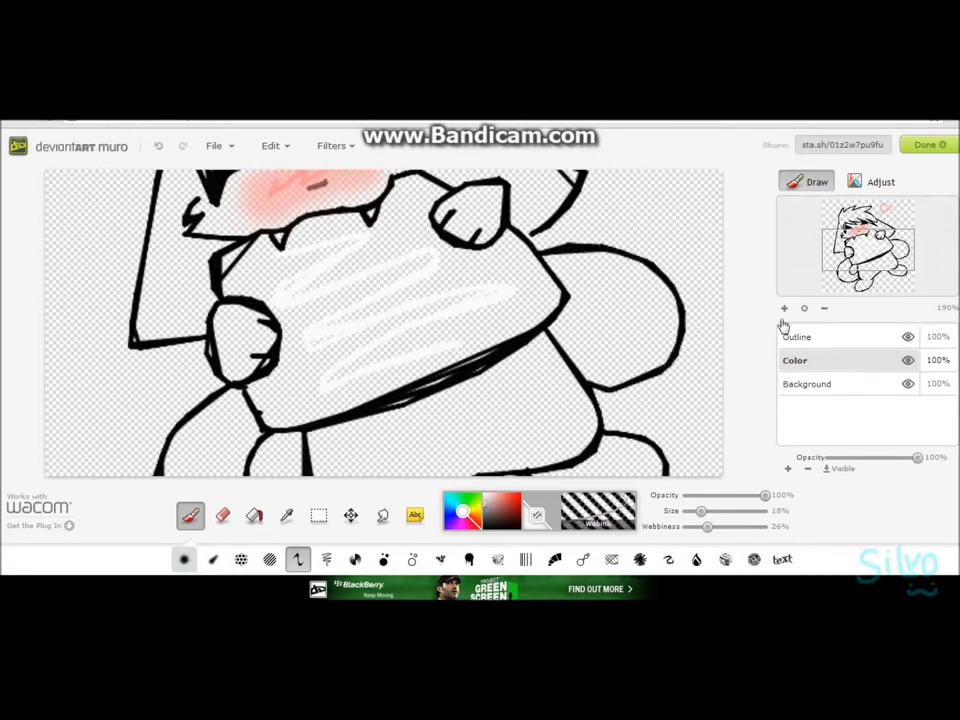
{"action": "left_click", "coordinate": [805, 309]}
{"action": "left_click", "coordinate": [685, 528]}
{"action": "left_click", "coordinate": [766, 495]}
{"action": "mouse_move", "coordinate": [465, 366]}
{"action": "left_mouse_down"}
{"action": "mouse_move", "coordinate": [380, 449]}
{"action": "mouse_move", "coordinate": [307, 397]}
{"action": "mouse_move", "coordinate": [327, 212]}
{"action": "mouse_move", "coordinate": [424, 231]}
{"action": "mouse_move", "coordinate": [529, 331]}
{"action": "mouse_move", "coordinate": [401, 184]}
{"action": "left_mouse_up"}
{"action": "left_click", "coordinate": [520, 495]}
{"action": "left_click_drag", "start_coordinate": [409, 340], "coordinate": [354, 264]}
- Paint the held food orange with the Basic brush, undoing a faulty stroke and setting the brush size to 49%
{"action": "left_click", "coordinate": [478, 514]}
{"action": "left_click_drag", "start_coordinate": [505, 508], "coordinate": [510, 495]}
{"action": "left_click", "coordinate": [710, 511]}
{"action": "mouse_move", "coordinate": [309, 287]}
{"action": "left_mouse_down"}
{"action": "mouse_move", "coordinate": [319, 317]}
{"action": "mouse_move", "coordinate": [339, 366]}
{"action": "mouse_move", "coordinate": [366, 368]}
{"action": "mouse_move", "coordinate": [473, 313]}
{"action": "left_mouse_up"}
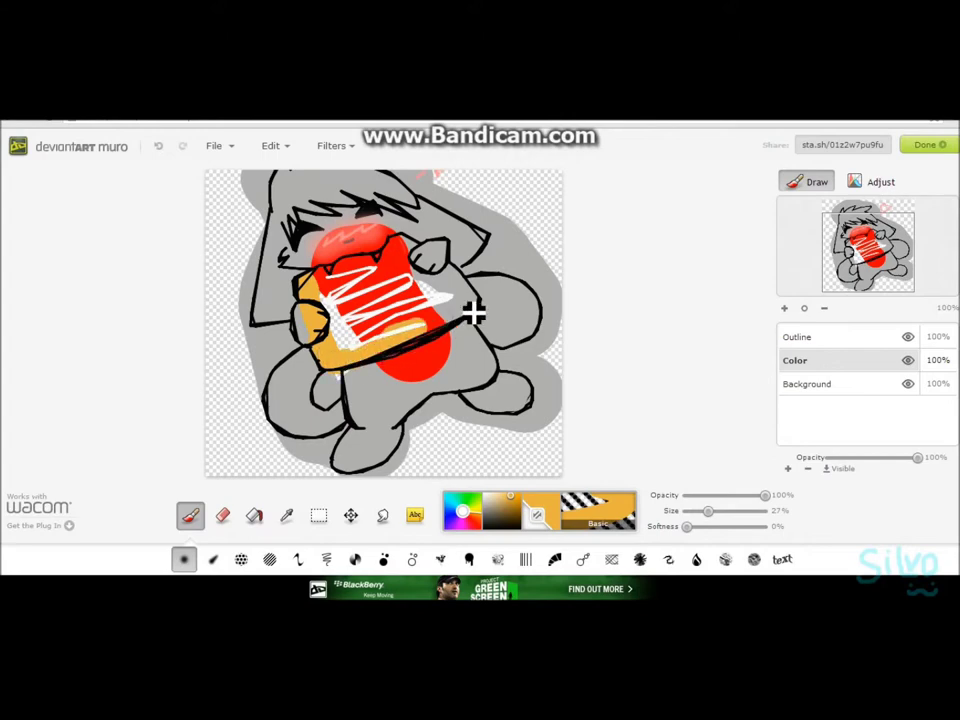
{"action": "key", "text": "ctrl+z"}
{"action": "left_click_drag", "start_coordinate": [708, 511], "coordinate": [725, 511]}
{"action": "mouse_move", "coordinate": [328, 310]}
{"action": "left_mouse_down"}
{"action": "mouse_move", "coordinate": [339, 362]}
{"action": "mouse_move", "coordinate": [412, 341]}
{"action": "mouse_move", "coordinate": [448, 320]}
{"action": "mouse_move", "coordinate": [450, 293]}
{"action": "mouse_move", "coordinate": [411, 265]}
{"action": "mouse_move", "coordinate": [402, 279]}
{"action": "mouse_move", "coordinate": [343, 296]}
{"action": "mouse_move", "coordinate": [423, 309]}
{"action": "left_mouse_up"}
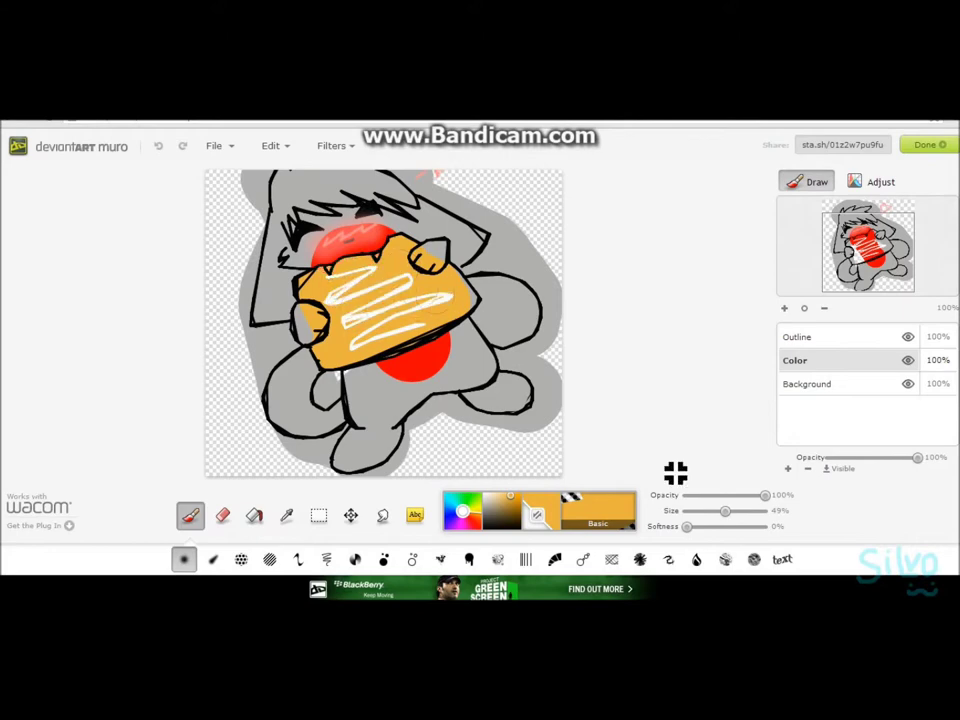
- Paint the right foot blue with the brush size at 16%
{"action": "left_click_drag", "start_coordinate": [725, 511], "coordinate": [700, 511]}
{"action": "left_click", "coordinate": [452, 515]}
{"action": "mouse_move", "coordinate": [514, 390]}
{"action": "left_mouse_down"}
{"action": "mouse_move", "coordinate": [484, 403]}
{"action": "mouse_move", "coordinate": [525, 391]}
{"action": "left_mouse_up"}
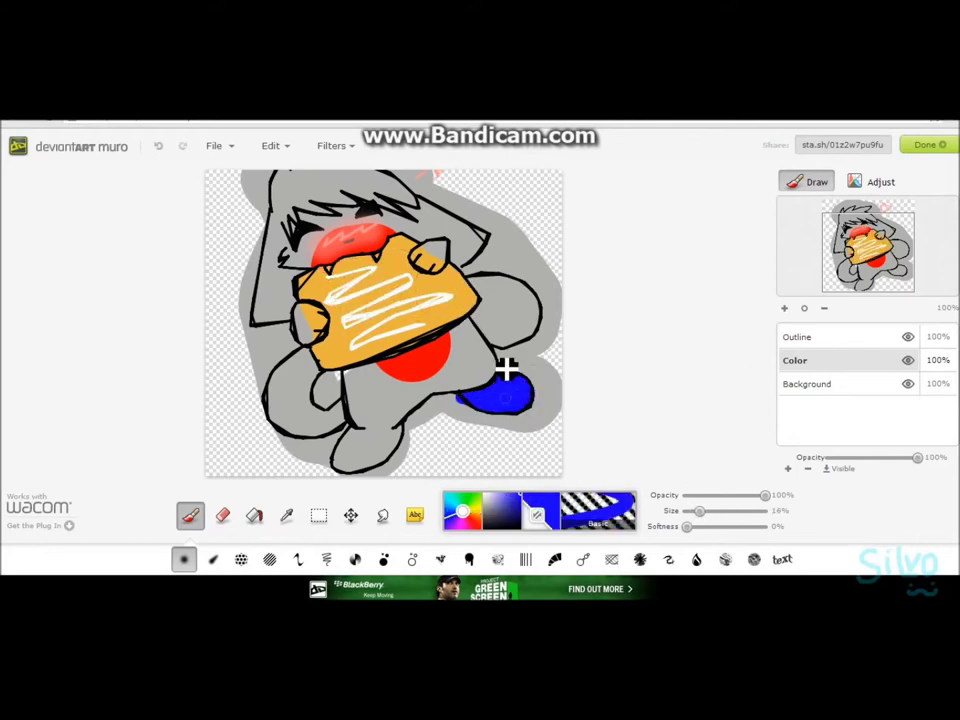
- Lasso the lower foot, both paws, both ears and the round shape behind the body into one combined selection
{"action": "left_click", "coordinate": [318, 515]}
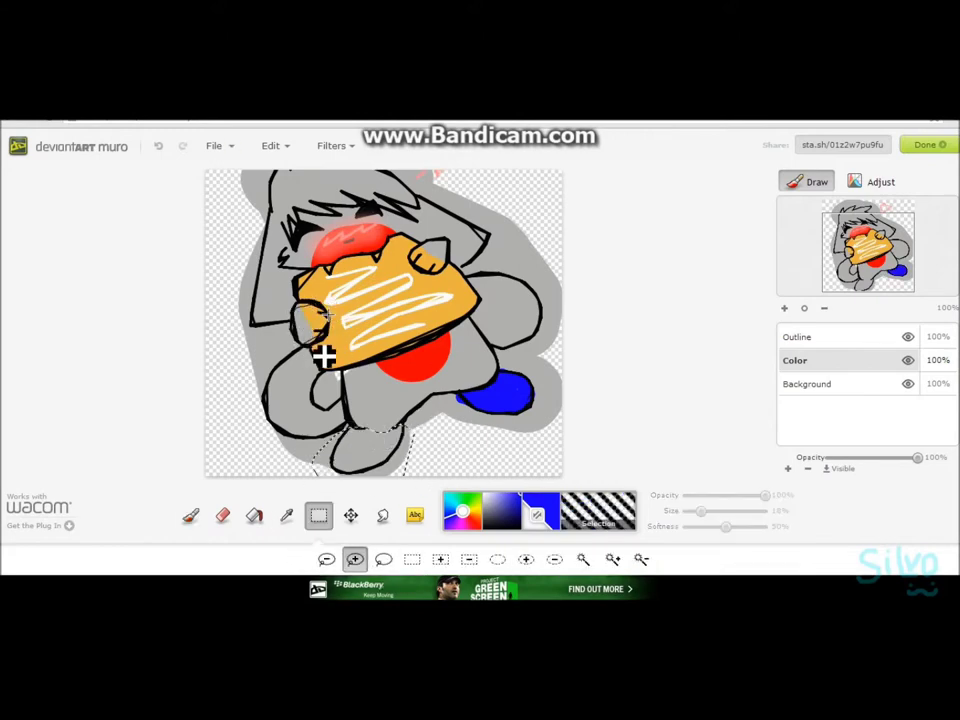
{"action": "left_click", "coordinate": [326, 558]}
{"action": "left_click", "coordinate": [355, 559]}
{"action": "left_click_drag", "start_coordinate": [326, 317], "coordinate": [300, 331]}
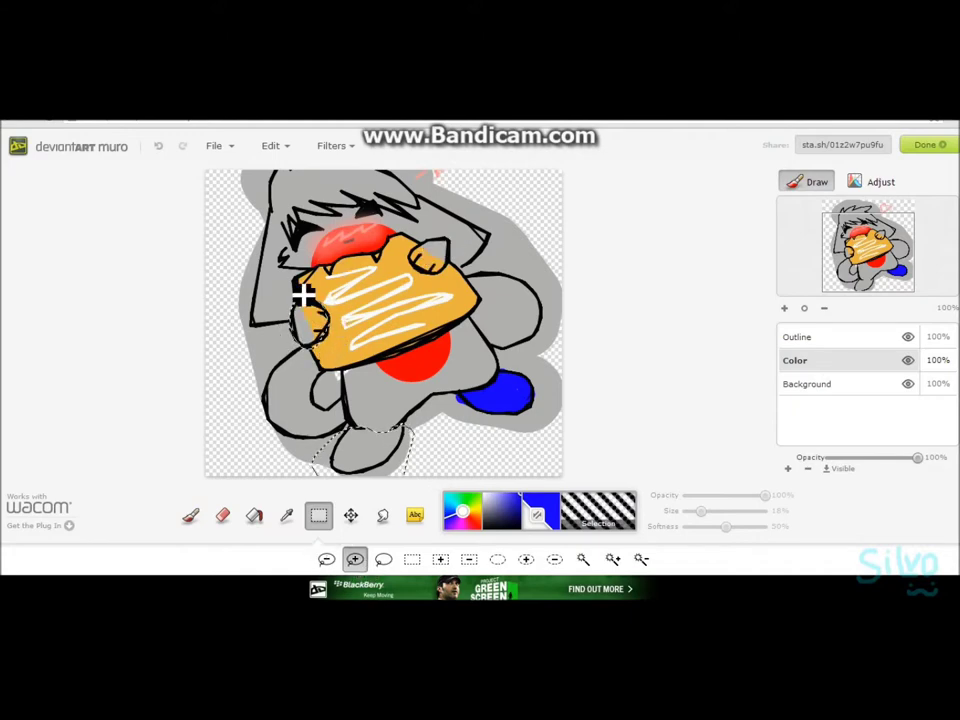
{"action": "mouse_move", "coordinate": [268, 212]}
{"action": "left_mouse_down"}
{"action": "mouse_move", "coordinate": [266, 346]}
{"action": "mouse_move", "coordinate": [300, 332]}
{"action": "left_mouse_up"}
{"action": "mouse_move", "coordinate": [405, 213]}
{"action": "left_mouse_down"}
{"action": "mouse_move", "coordinate": [492, 260]}
{"action": "mouse_move", "coordinate": [448, 281]}
{"action": "mouse_move", "coordinate": [430, 281]}
{"action": "mouse_move", "coordinate": [415, 265]}
{"action": "mouse_move", "coordinate": [412, 243]}
{"action": "mouse_move", "coordinate": [480, 293]}
{"action": "left_mouse_up"}
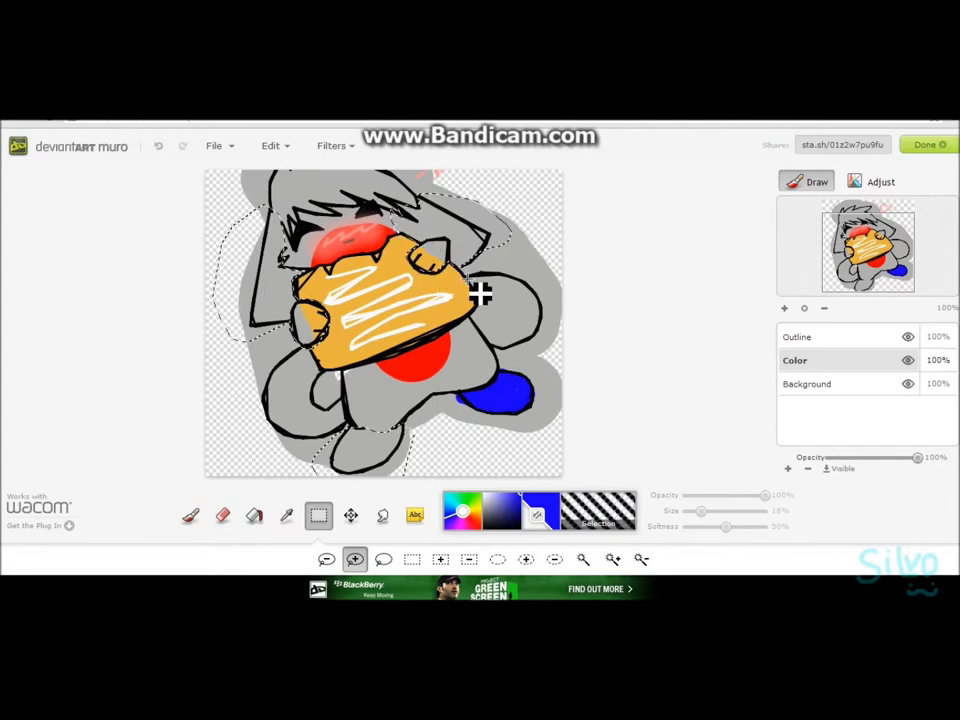
{"action": "left_click_drag", "start_coordinate": [500, 355], "coordinate": [505, 326]}
- Paint all the selected areas blue with the Basic brush at 100% size
{"action": "left_click", "coordinate": [190, 515]}
{"action": "left_click_drag", "start_coordinate": [724, 511], "coordinate": [766, 511]}
{"action": "mouse_move", "coordinate": [415, 235]}
{"action": "left_mouse_down"}
{"action": "mouse_move", "coordinate": [520, 331]}
{"action": "mouse_move", "coordinate": [373, 457]}
{"action": "mouse_move", "coordinate": [294, 430]}
{"action": "mouse_move", "coordinate": [261, 242]}
{"action": "mouse_move", "coordinate": [324, 341]}
{"action": "left_mouse_up"}
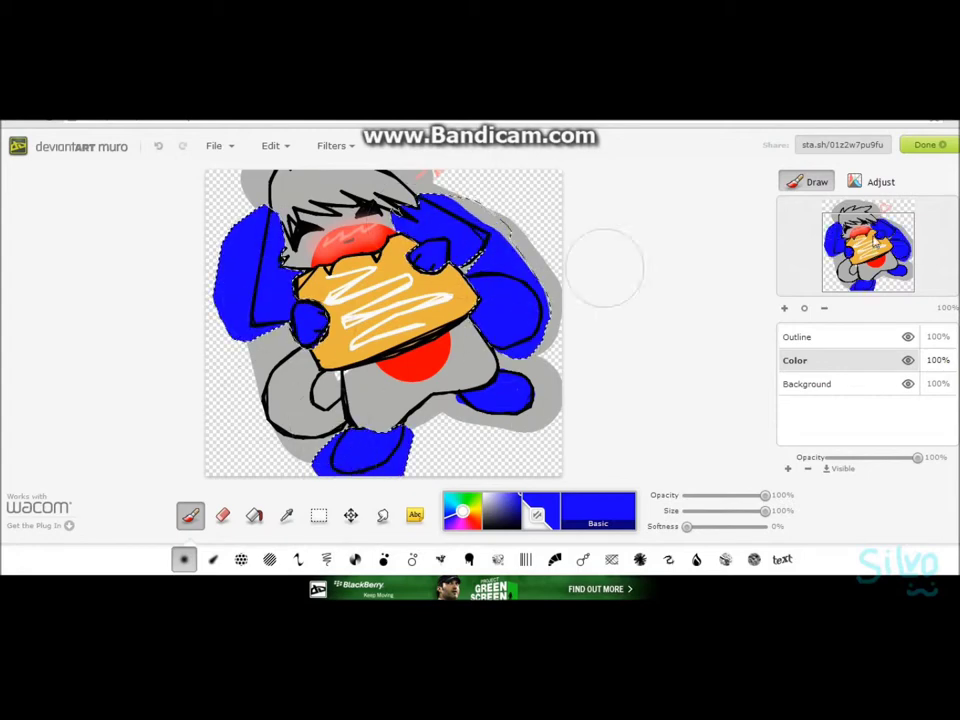
- Clear the selection around the ears, paws and foot by subtracting its areas with the wand and lasso
{"action": "left_click_drag", "start_coordinate": [868, 252], "coordinate": [868, 232]}
{"action": "left_click", "coordinate": [318, 515]}
{"action": "left_click", "coordinate": [643, 560]}
{"action": "left_click", "coordinate": [259, 291]}
{"action": "left_click", "coordinate": [327, 560]}
{"action": "mouse_move", "coordinate": [525, 230]}
{"action": "left_mouse_down"}
{"action": "mouse_move", "coordinate": [208, 343]}
{"action": "mouse_move", "coordinate": [512, 234]}
{"action": "left_mouse_up"}
{"action": "left_click_drag", "start_coordinate": [886, 262], "coordinate": [888, 300]}
- Set the brush size to 1% and sample white from the stripes on the orange food
{"action": "left_click", "coordinate": [190, 515]}
{"action": "left_click_drag", "start_coordinate": [765, 511], "coordinate": [687, 511]}
{"action": "left_click", "coordinate": [286, 515]}
{"action": "left_click", "coordinate": [392, 300]}
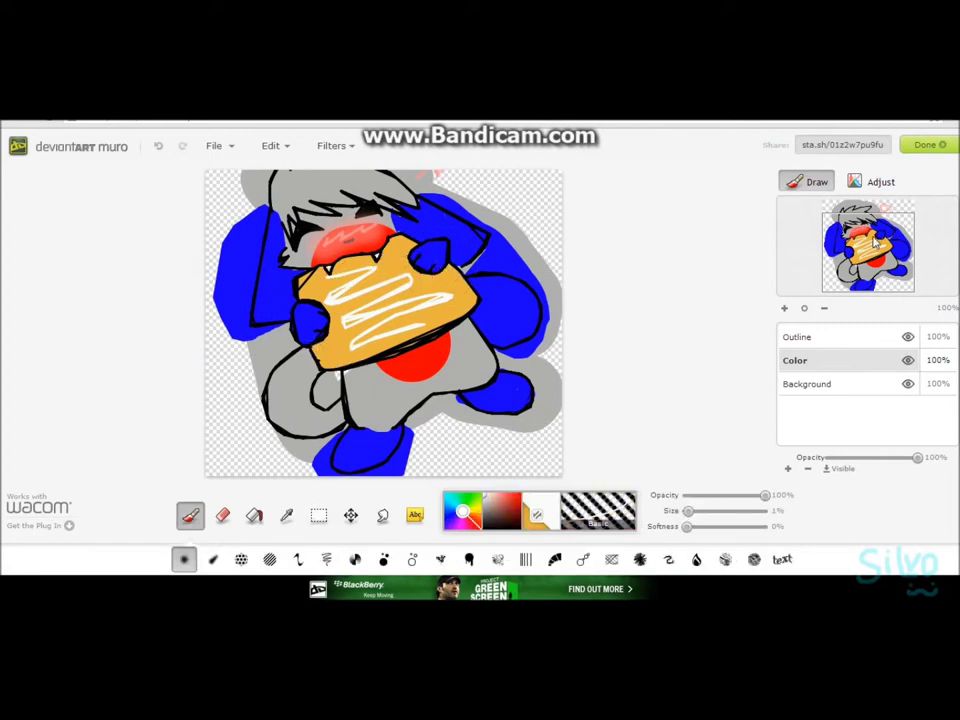
- Pick cyan as the colour and lasso the fringe strands on the right side of the hair, trimming the selection
{"action": "left_click_drag", "start_coordinate": [875, 243], "coordinate": [875, 226]}
{"action": "left_click", "coordinate": [450, 498]}
{"action": "left_click", "coordinate": [519, 495]}
{"action": "left_click_drag", "start_coordinate": [688, 511], "coordinate": [716, 511]}
{"action": "left_click", "coordinate": [319, 515]}
{"action": "left_click", "coordinate": [356, 562]}
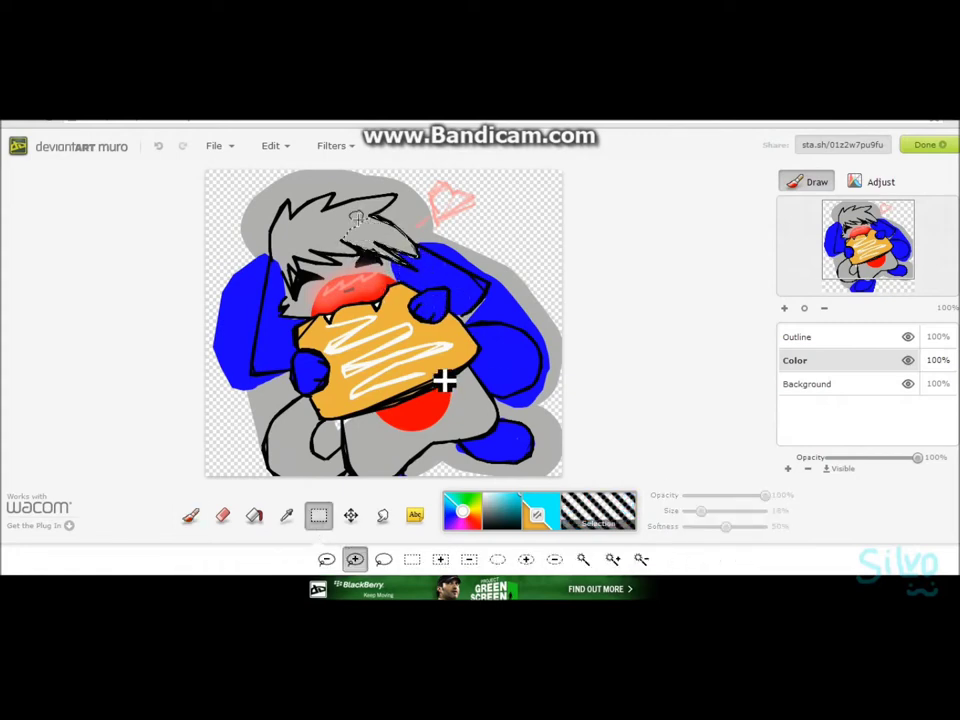
{"action": "left_click", "coordinate": [326, 560]}
{"action": "left_click_drag", "start_coordinate": [369, 229], "coordinate": [373, 227]}
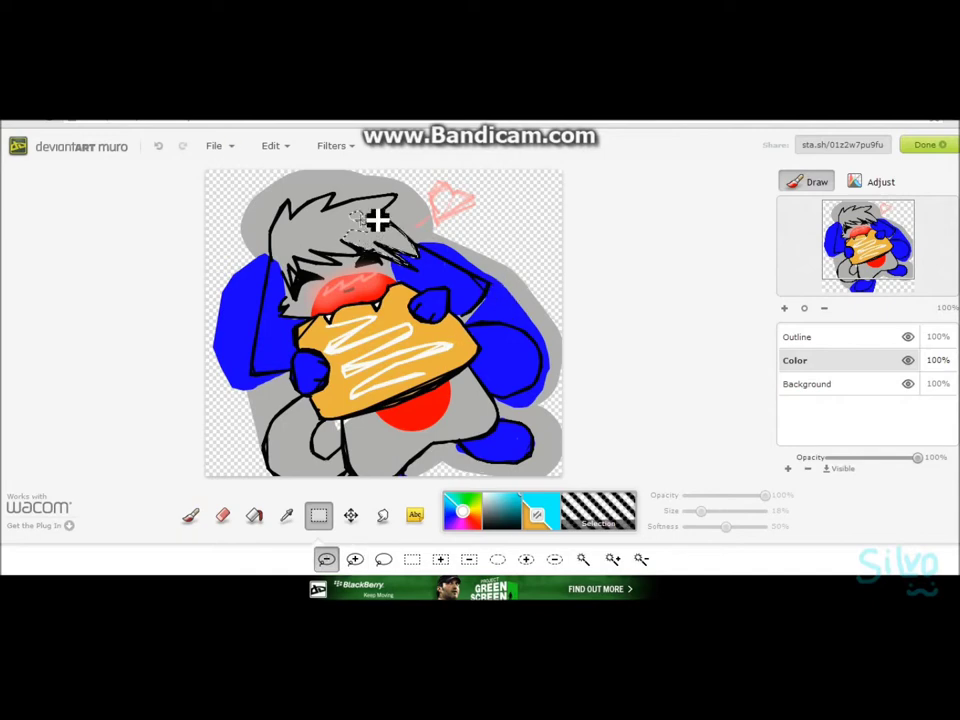
- Paint the selected hair strands cyan with an enlarged brush and clear the selection
{"action": "left_click", "coordinate": [194, 517]}
{"action": "left_click_drag", "start_coordinate": [716, 511], "coordinate": [743, 512]}
{"action": "mouse_move", "coordinate": [358, 232]}
{"action": "left_mouse_down"}
{"action": "mouse_move", "coordinate": [754, 311]}
{"action": "mouse_move", "coordinate": [432, 286]}
{"action": "mouse_move", "coordinate": [549, 403]}
{"action": "mouse_move", "coordinate": [436, 258]}
{"action": "left_mouse_up"}
{"action": "left_click", "coordinate": [319, 516]}
{"action": "left_click", "coordinate": [326, 560]}
- Sample the grey of the body as the brush colour and reduce the brush size
{"action": "left_click", "coordinate": [287, 516]}
{"action": "left_click", "coordinate": [352, 448]}
{"action": "left_click_drag", "start_coordinate": [743, 511], "coordinate": [696, 511]}
{"action": "left_click", "coordinate": [318, 515]}
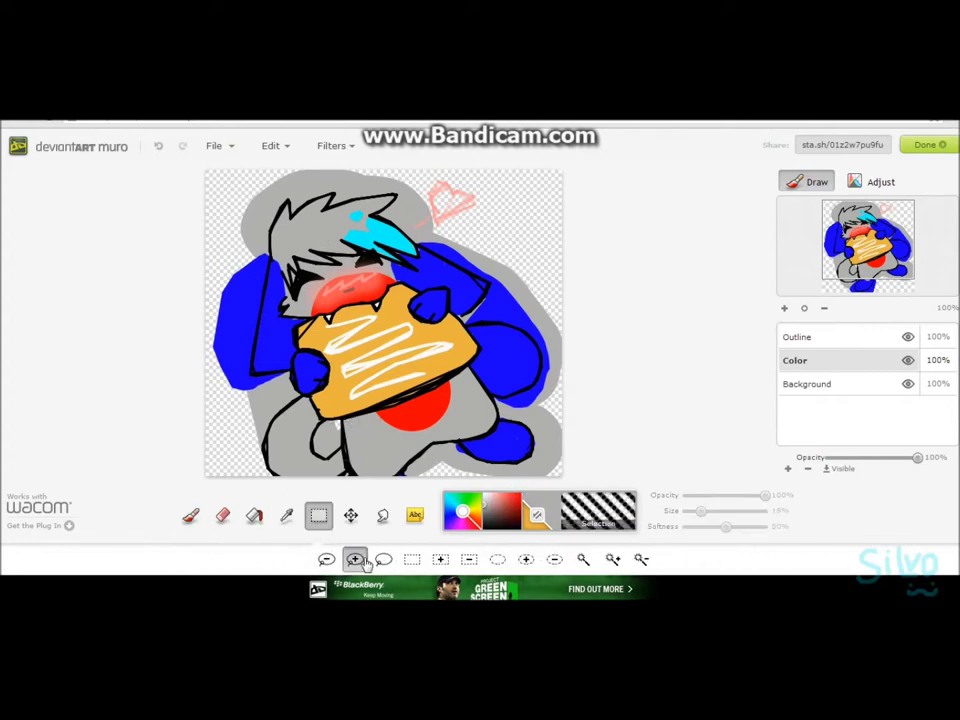
{"action": "left_click", "coordinate": [531, 307]}
{"action": "left_click", "coordinate": [642, 560]}
{"action": "left_click", "coordinate": [508, 321]}
{"action": "left_click", "coordinate": [328, 560]}
{"action": "mouse_move", "coordinate": [208, 332]}
{"action": "left_mouse_down"}
{"action": "mouse_move", "coordinate": [238, 201]}
{"action": "mouse_move", "coordinate": [261, 285]}
{"action": "left_mouse_up"}
{"action": "mouse_move", "coordinate": [289, 206]}
{"action": "left_mouse_down"}
{"action": "mouse_move", "coordinate": [551, 542]}
{"action": "mouse_move", "coordinate": [283, 222]}
{"action": "left_mouse_up"}
{"action": "left_click_drag", "start_coordinate": [903, 254], "coordinate": [903, 258]}
- Select the inside of the tail's loop and erase the grey colour there
{"action": "left_click", "coordinate": [355, 560]}
{"action": "left_click", "coordinate": [223, 515]}
{"action": "left_click_drag", "start_coordinate": [338, 407], "coordinate": [326, 440]}
- Lasso the stray colour outside the tail, the left ear and the top of the hair into the selection
{"action": "left_click", "coordinate": [319, 515]}
{"action": "left_click_drag", "start_coordinate": [264, 362], "coordinate": [236, 430]}
{"action": "mouse_move", "coordinate": [220, 370]}
{"action": "left_mouse_down"}
{"action": "mouse_move", "coordinate": [268, 415]}
{"action": "mouse_move", "coordinate": [240, 429]}
{"action": "mouse_move", "coordinate": [261, 342]}
{"action": "left_mouse_up"}
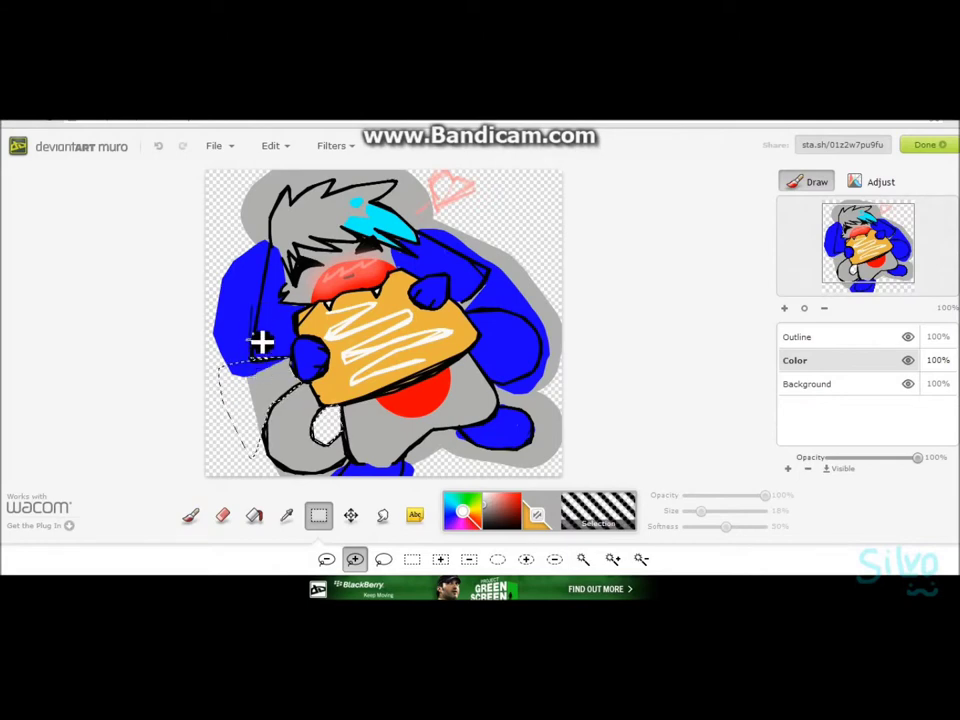
{"action": "mouse_move", "coordinate": [277, 262]}
{"action": "left_mouse_down"}
{"action": "mouse_move", "coordinate": [257, 381]}
{"action": "mouse_move", "coordinate": [285, 173]}
{"action": "left_mouse_up"}
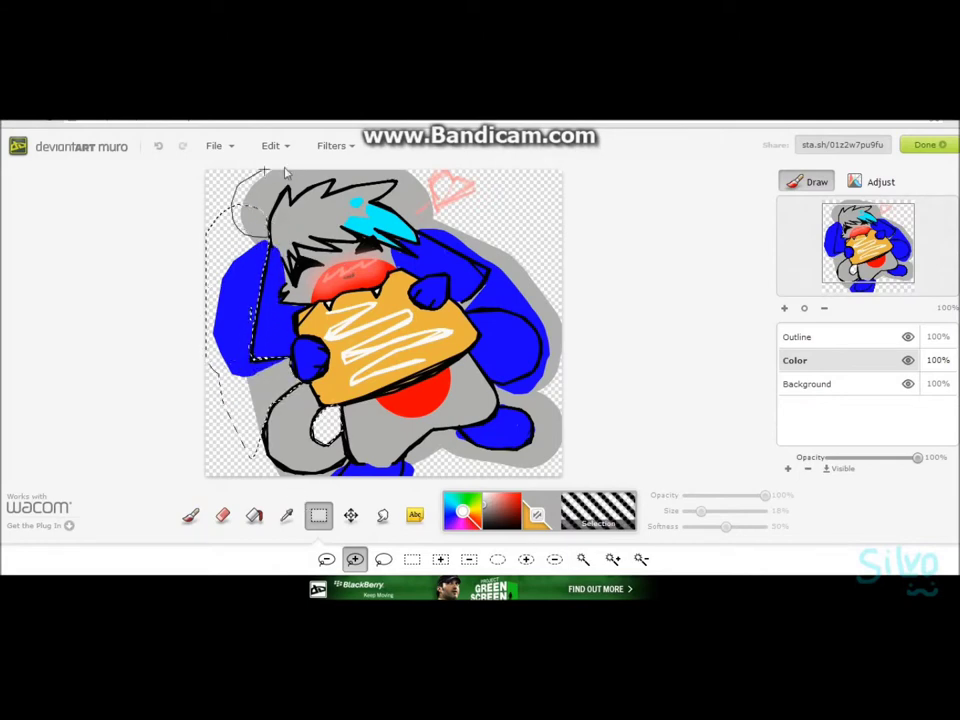
{"action": "mouse_move", "coordinate": [274, 243]}
{"action": "left_mouse_down"}
{"action": "mouse_move", "coordinate": [298, 196]}
{"action": "mouse_move", "coordinate": [306, 208]}
{"action": "mouse_move", "coordinate": [328, 191]}
{"action": "mouse_move", "coordinate": [474, 183]}
{"action": "left_mouse_up"}
{"action": "left_click_drag", "start_coordinate": [254, 183], "coordinate": [257, 196]}
{"action": "mouse_move", "coordinate": [417, 230]}
{"action": "left_mouse_down"}
{"action": "mouse_move", "coordinate": [442, 173]}
{"action": "mouse_move", "coordinate": [402, 184]}
{"action": "left_mouse_up"}
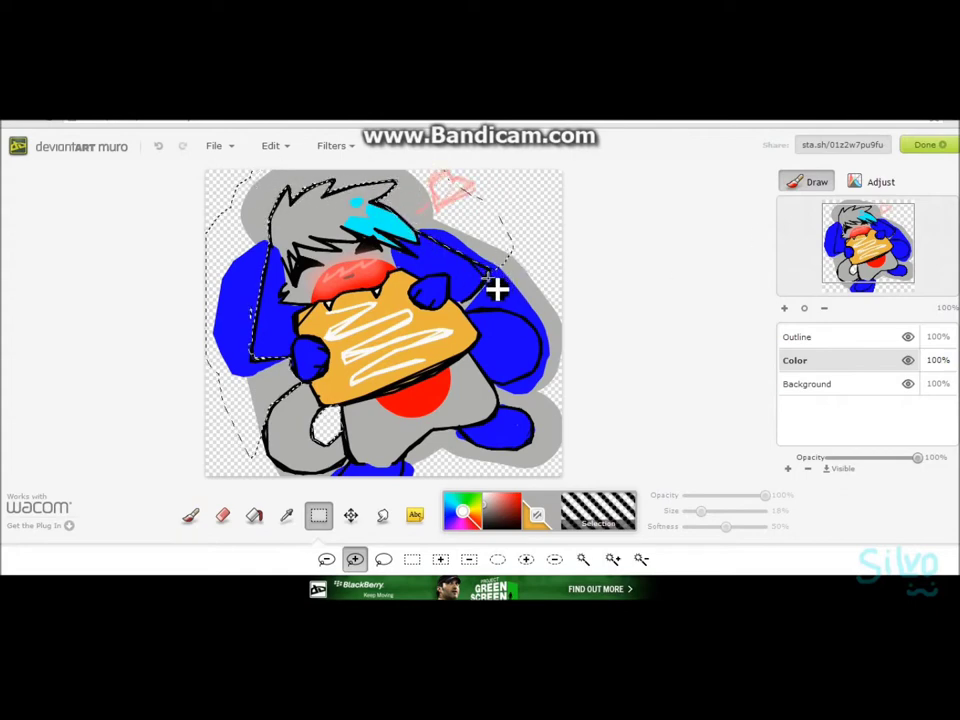
- Add the stray colour outside the right ear, the rounded blue shape below it and the right foot to the lasso selection
{"action": "mouse_move", "coordinate": [498, 310]}
{"action": "left_mouse_down"}
{"action": "mouse_move", "coordinate": [535, 322]}
{"action": "mouse_move", "coordinate": [519, 317]}
{"action": "left_mouse_up"}
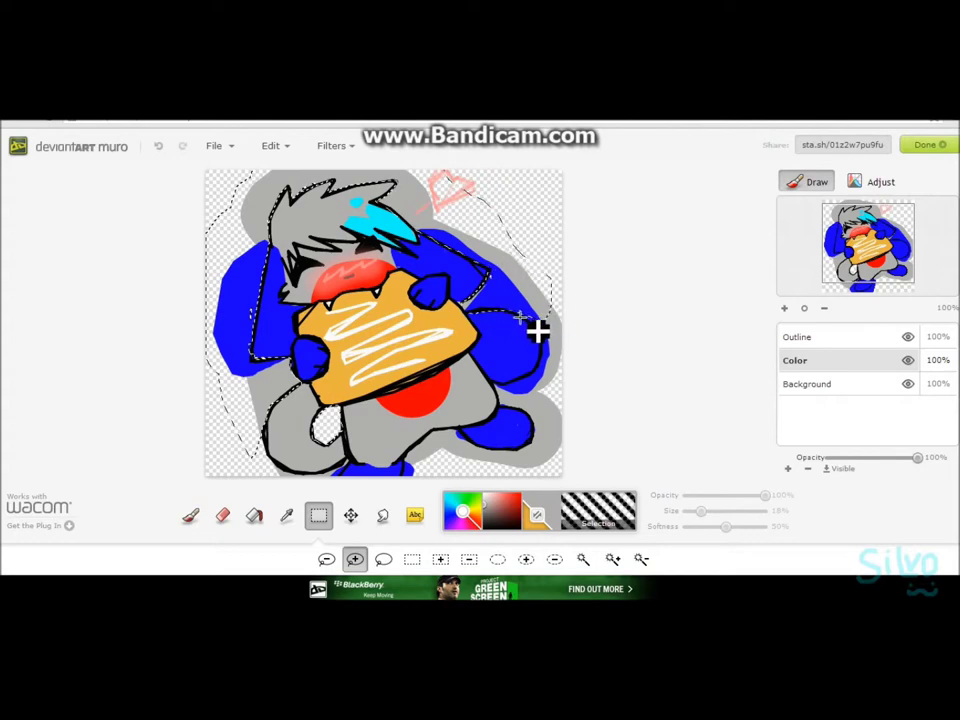
{"action": "left_click_drag", "start_coordinate": [587, 370], "coordinate": [547, 342]}
{"action": "mouse_move", "coordinate": [585, 390]}
{"action": "left_mouse_down"}
{"action": "mouse_move", "coordinate": [529, 386]}
{"action": "mouse_move", "coordinate": [510, 399]}
{"action": "mouse_move", "coordinate": [548, 420]}
{"action": "left_mouse_up"}
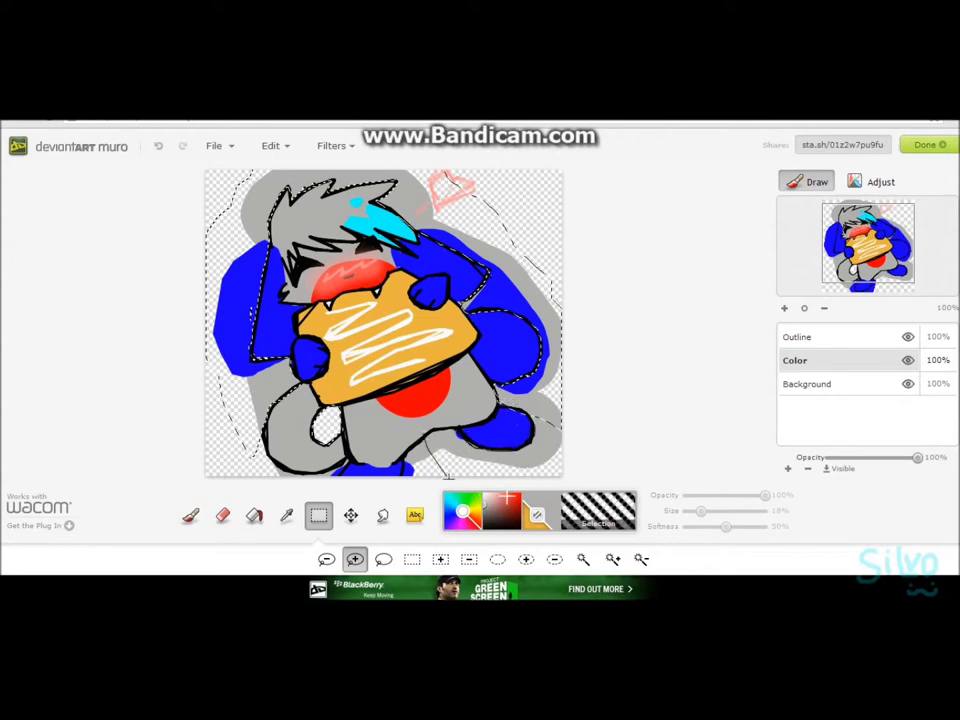
{"action": "mouse_move", "coordinate": [561, 457]}
{"action": "left_mouse_down"}
{"action": "mouse_move", "coordinate": [555, 431]}
{"action": "mouse_move", "coordinate": [435, 446]}
{"action": "mouse_move", "coordinate": [413, 472]}
{"action": "left_mouse_up"}
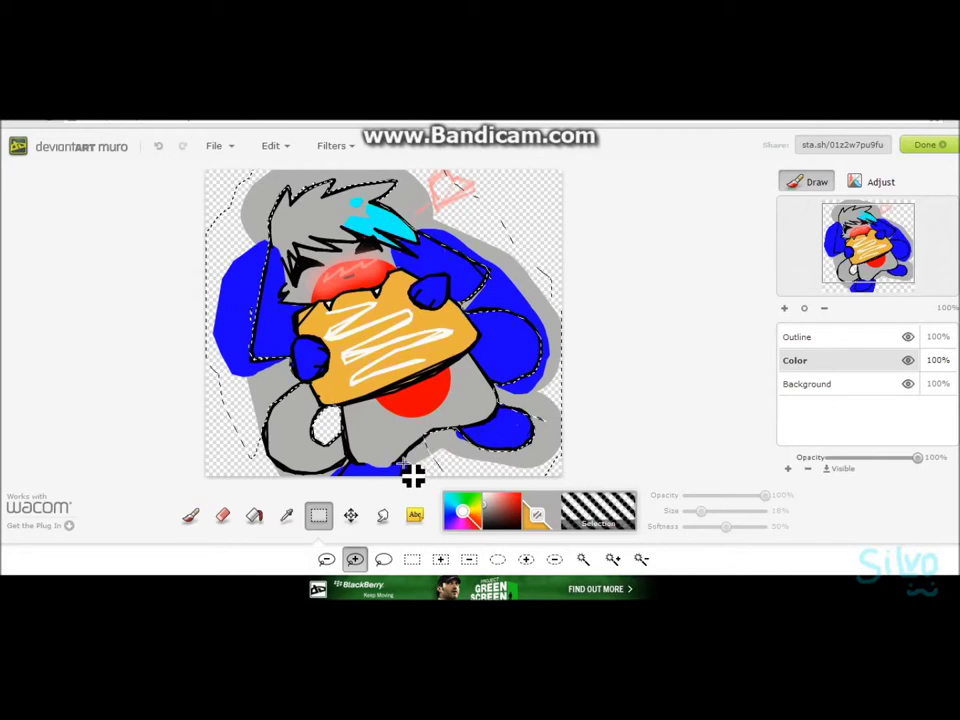
- Add the stray colour around the lower foot and beneath the tail to the lasso selection
{"action": "left_click_drag", "start_coordinate": [857, 268], "coordinate": [857, 279]}
{"action": "left_click_drag", "start_coordinate": [418, 448], "coordinate": [408, 461]}
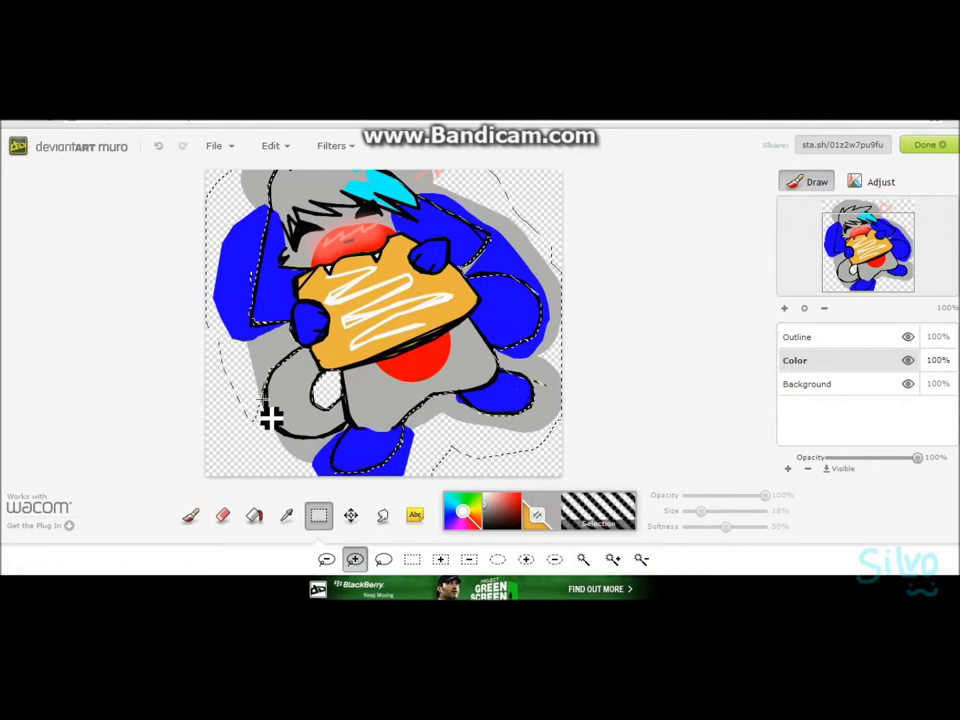
{"action": "left_click_drag", "start_coordinate": [251, 404], "coordinate": [310, 515]}
{"action": "mouse_move", "coordinate": [848, 252]}
{"action": "left_mouse_down"}
{"action": "mouse_move", "coordinate": [848, 241]}
{"action": "mouse_move", "coordinate": [848, 262]}
{"action": "left_mouse_up"}
{"action": "left_click_drag", "start_coordinate": [547, 400], "coordinate": [512, 392]}
{"action": "left_click", "coordinate": [326, 559]}
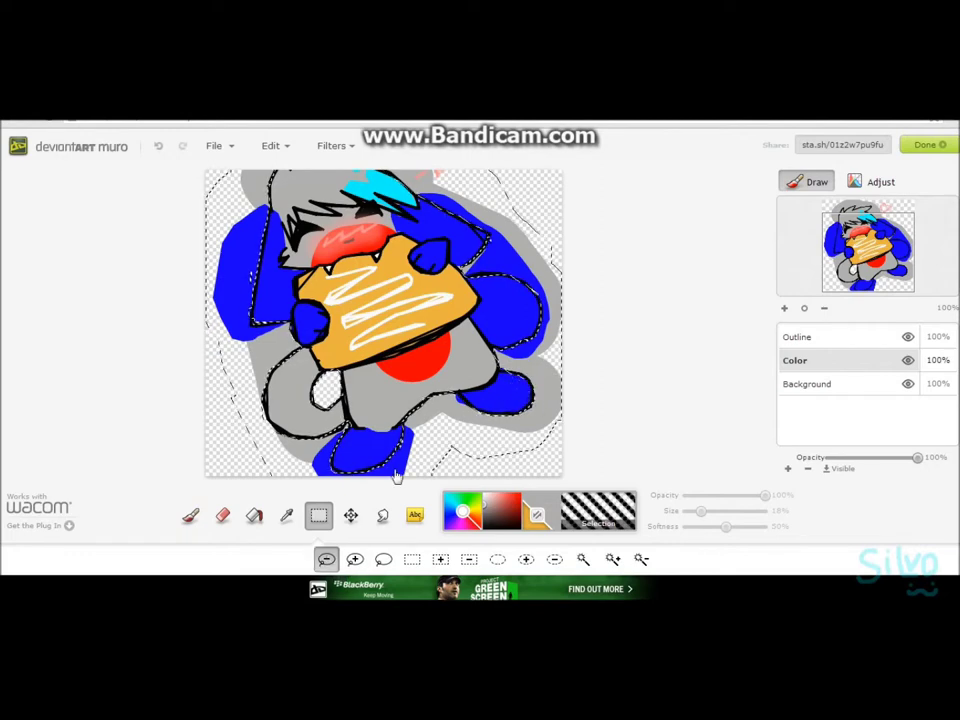
{"action": "left_click", "coordinate": [355, 559]}
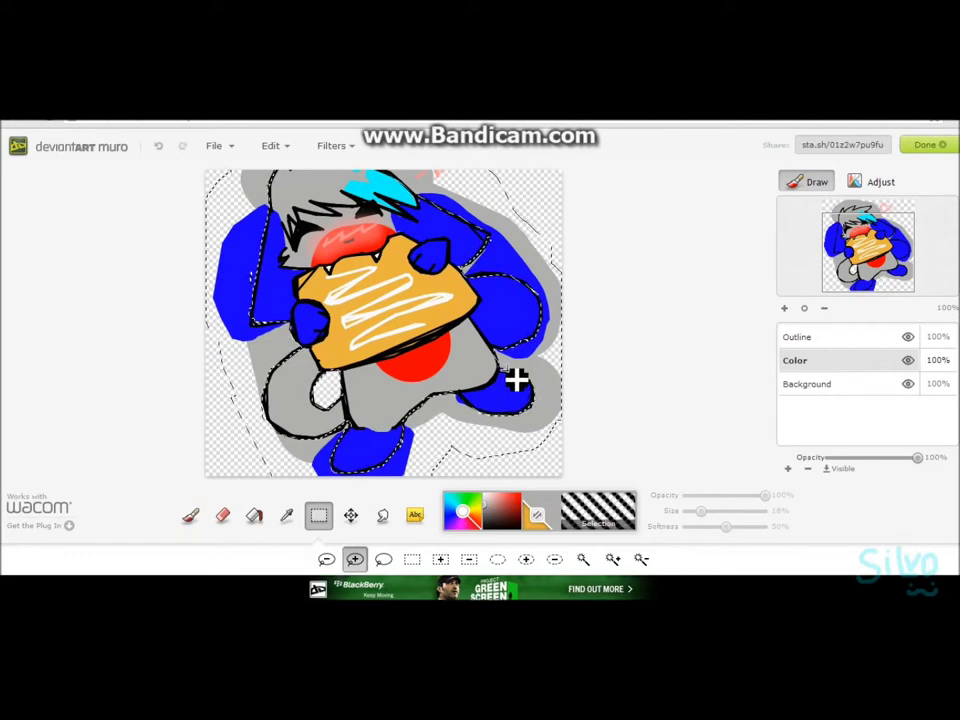
- Erase the selected stray colour around the whole character and clear the selection
{"action": "left_click", "coordinate": [223, 517]}
{"action": "left_click", "coordinate": [824, 308]}
{"action": "mouse_move", "coordinate": [519, 425]}
{"action": "left_mouse_down"}
{"action": "mouse_move", "coordinate": [343, 456]}
{"action": "mouse_move", "coordinate": [296, 231]}
{"action": "mouse_move", "coordinate": [296, 354]}
{"action": "left_mouse_up"}
{"action": "left_click", "coordinate": [319, 515]}
{"action": "left_click", "coordinate": [469, 559]}
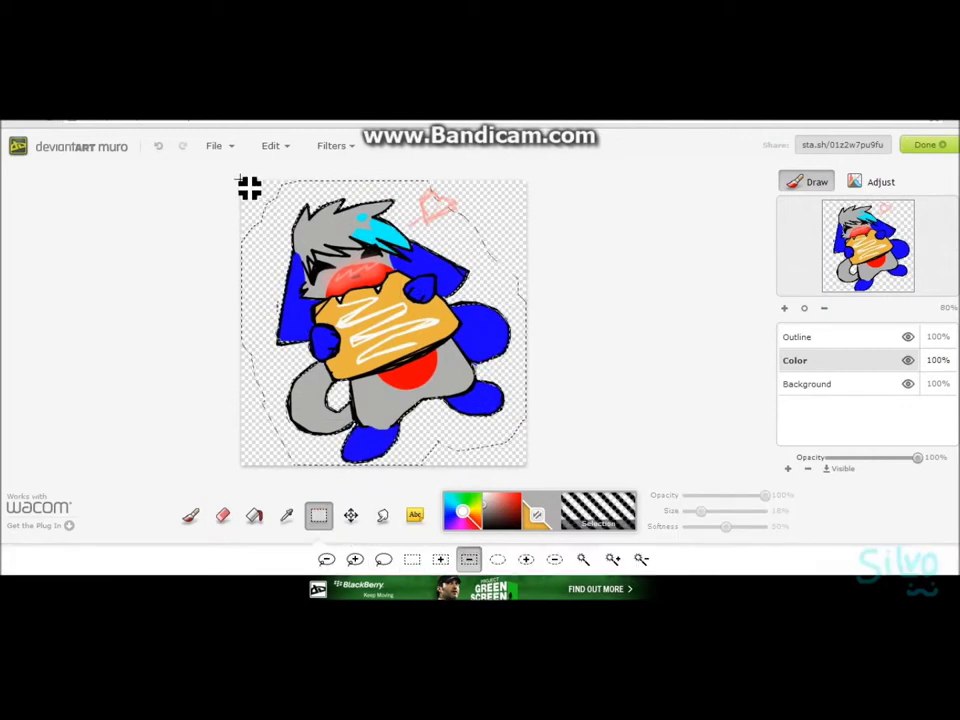
{"action": "left_click", "coordinate": [222, 517]}
- Paint green splatters around the character on the Background layer with the Splatter brush at 34% size
{"action": "left_click", "coordinate": [189, 515]}
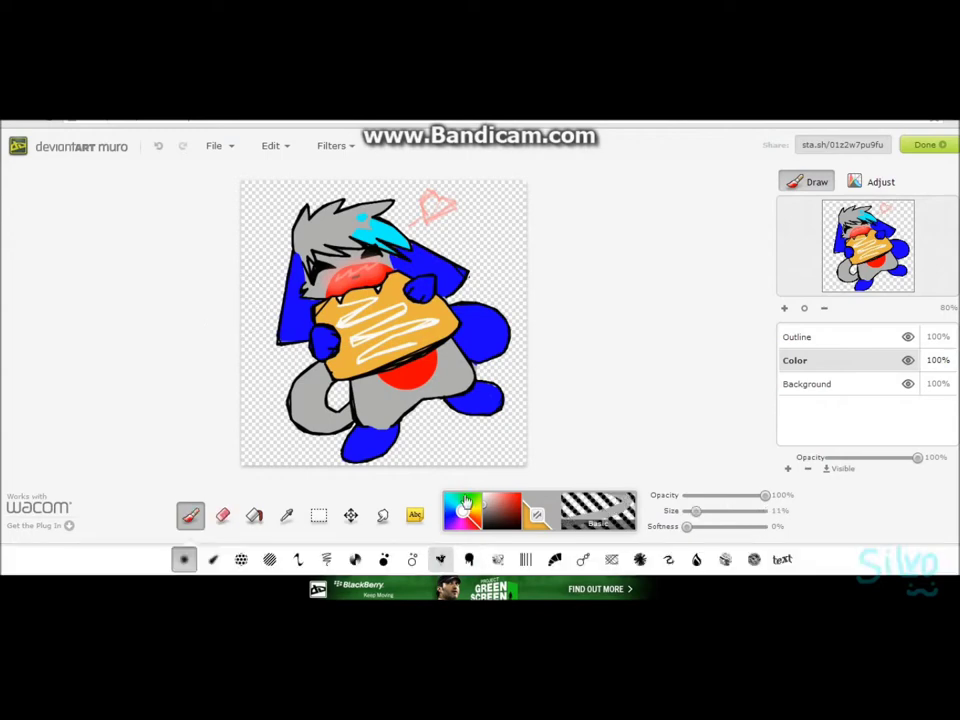
{"action": "double_click", "coordinate": [807, 390]}
{"action": "left_click", "coordinate": [515, 496]}
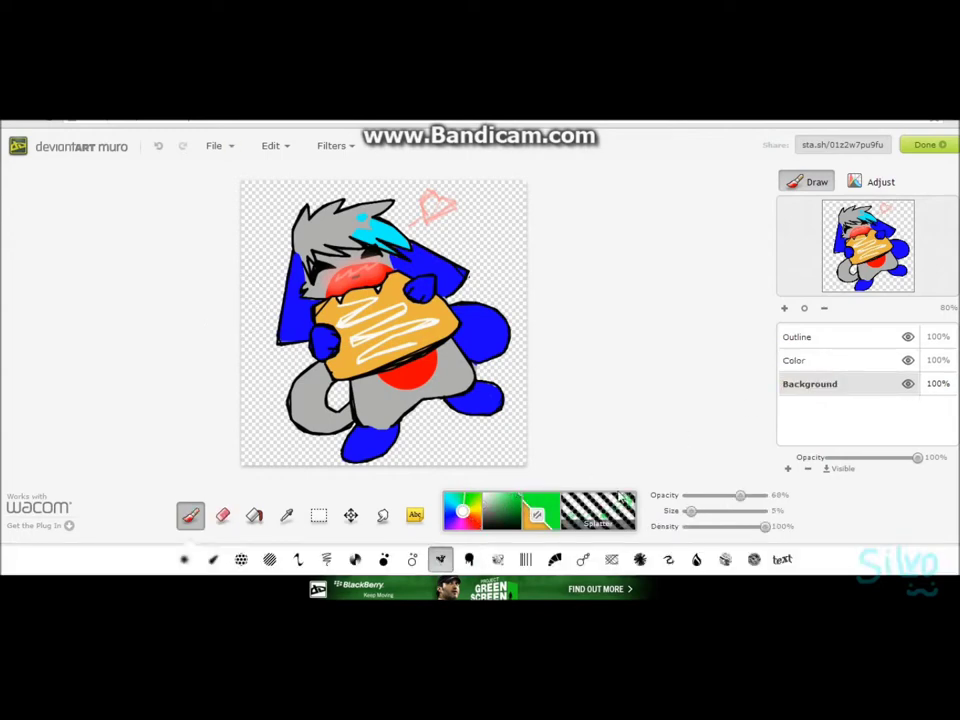
{"action": "left_click", "coordinate": [712, 512]}
{"action": "mouse_move", "coordinate": [287, 228]}
{"action": "left_mouse_down"}
{"action": "mouse_move", "coordinate": [390, 334]}
{"action": "mouse_move", "coordinate": [334, 364]}
{"action": "mouse_move", "coordinate": [450, 402]}
{"action": "left_mouse_up"}
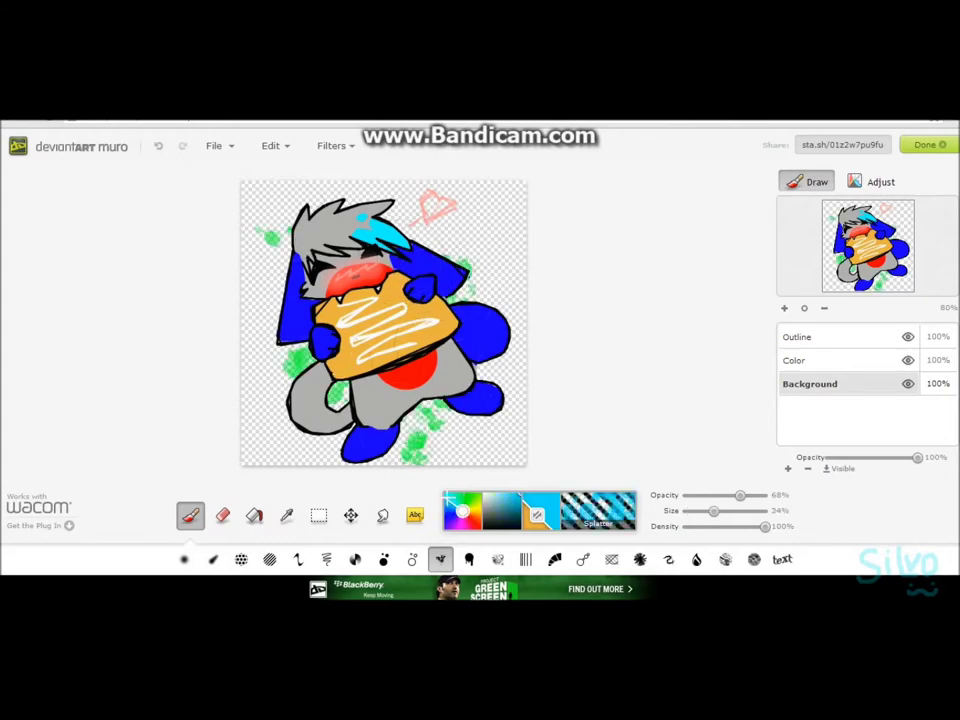
- Write "Silvo Wuvs Toaster Strudels" in cyan across the canvas's upper left with the Text brush at 7% size, 100% opacity and reduced pressure
{"action": "left_click", "coordinate": [782, 559]}
{"action": "type", "text": "silvo Wuvs Toaster Strudels"}
{"action": "left_click_drag", "start_coordinate": [704, 479], "coordinate": [692, 479]}
{"action": "left_click_drag", "start_coordinate": [736, 463], "coordinate": [766, 463]}
{"action": "left_click_drag", "start_coordinate": [248, 184], "coordinate": [354, 186]}
{"action": "left_click_drag", "start_coordinate": [719, 495], "coordinate": [704, 499]}
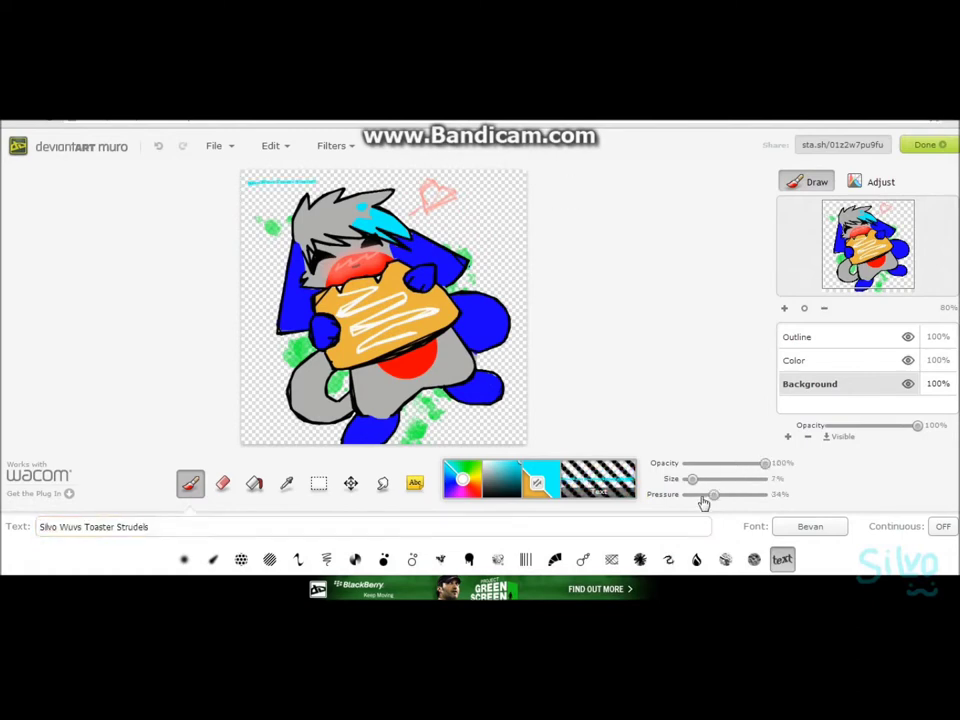
{"action": "left_click", "coordinate": [259, 195]}
- Make the Outline layer active
{"action": "left_click", "coordinate": [814, 340]}
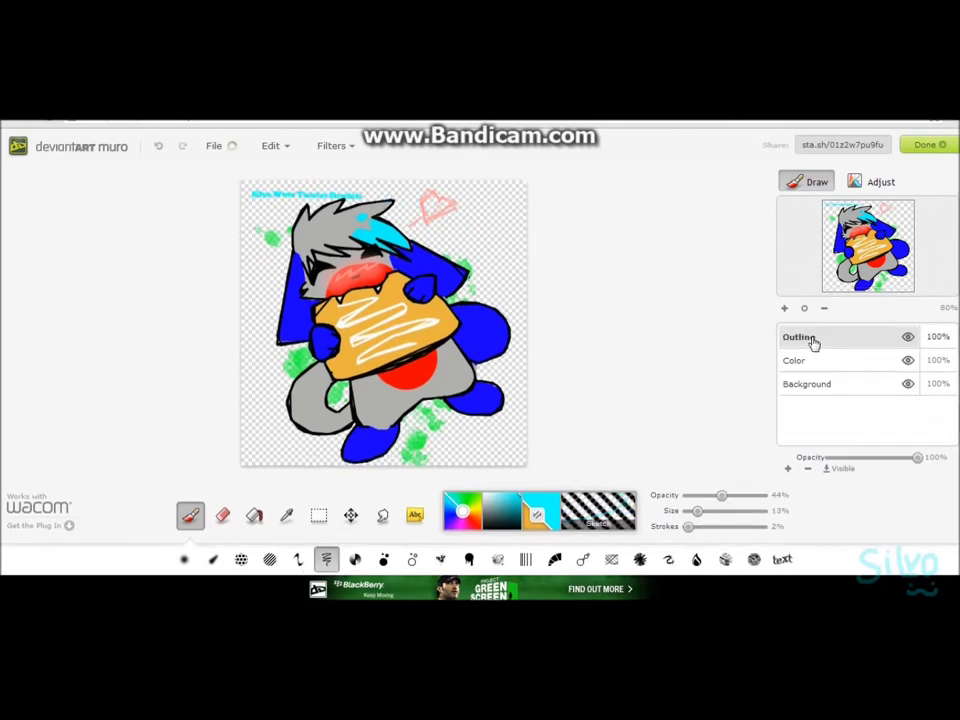